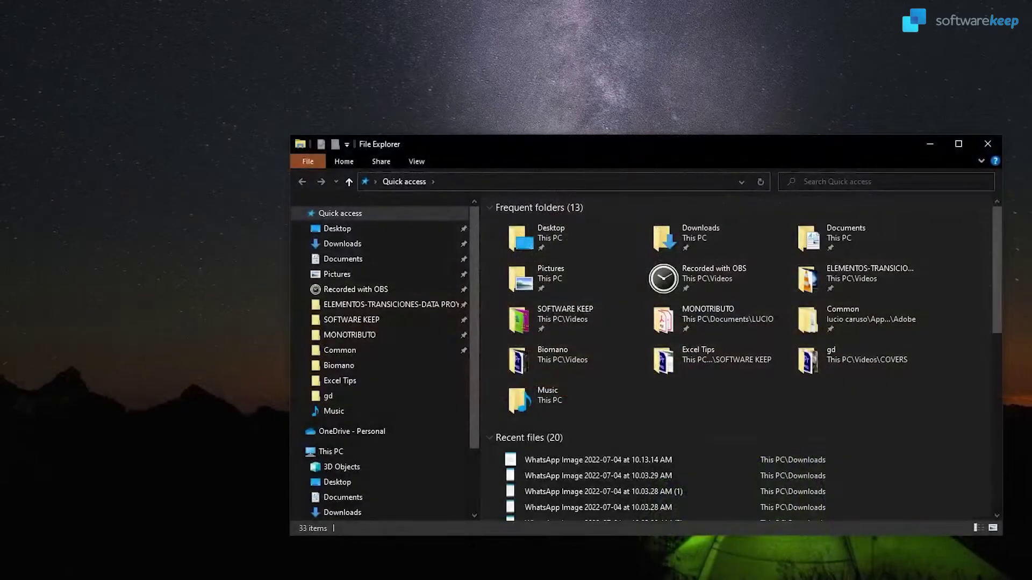
- Show This PC and check that Local Disk (C:) has 329 GB free of 930 GB
click(338, 458)
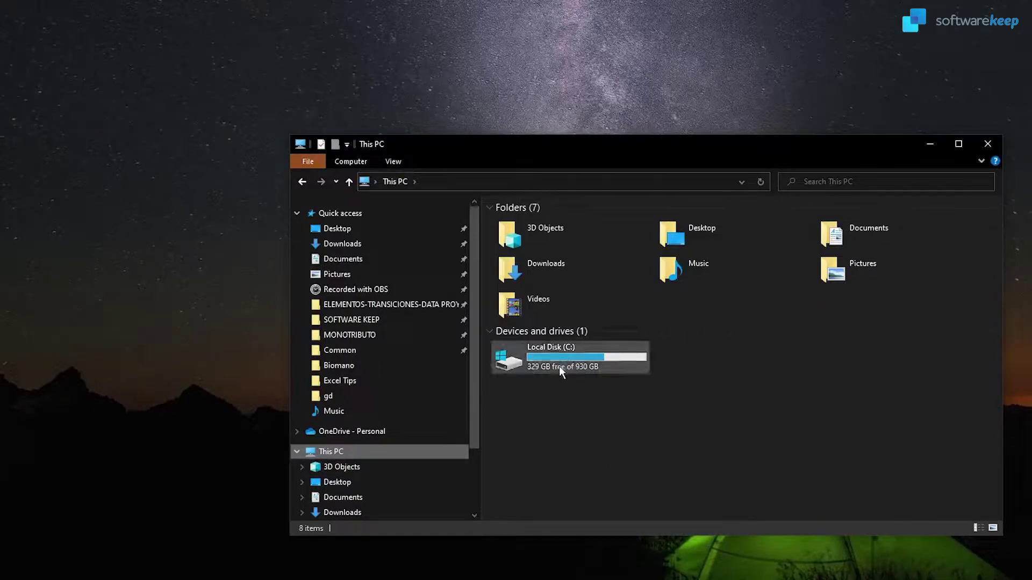
mouse_move(586, 375)
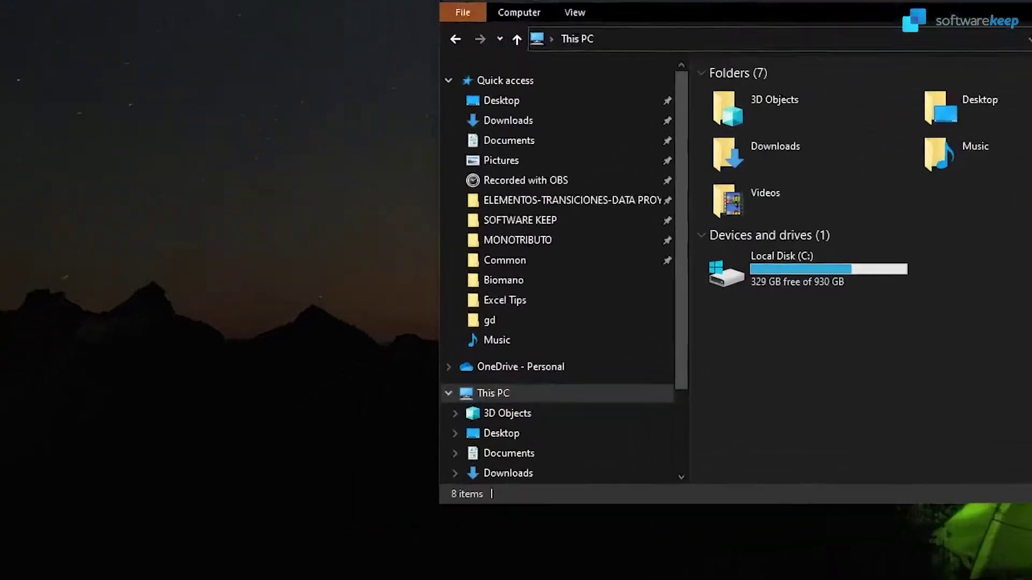
- Open the C:\Windows\Temp folder from Run with 'temp', granting permission
key(super+r)
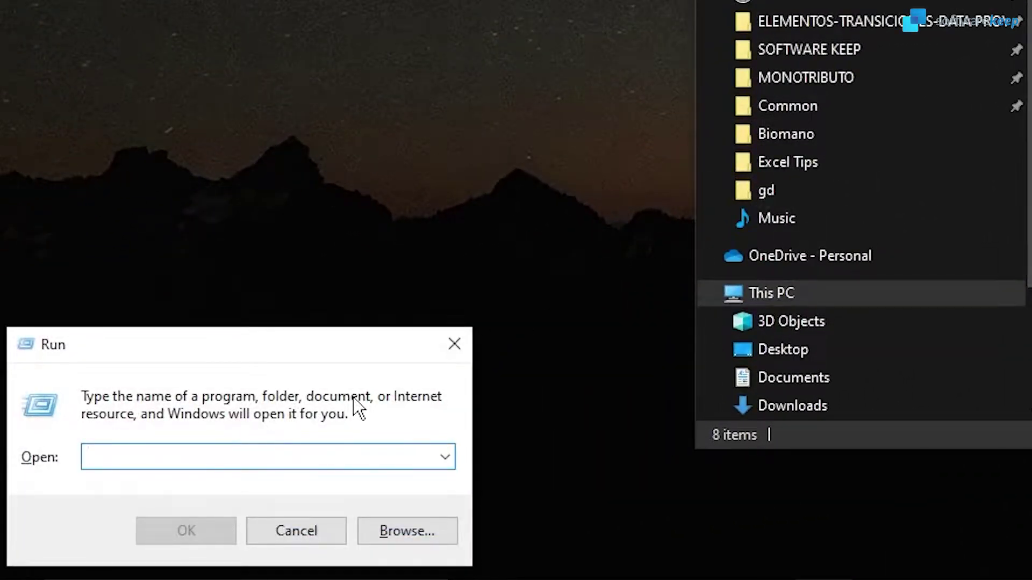
text(temp)
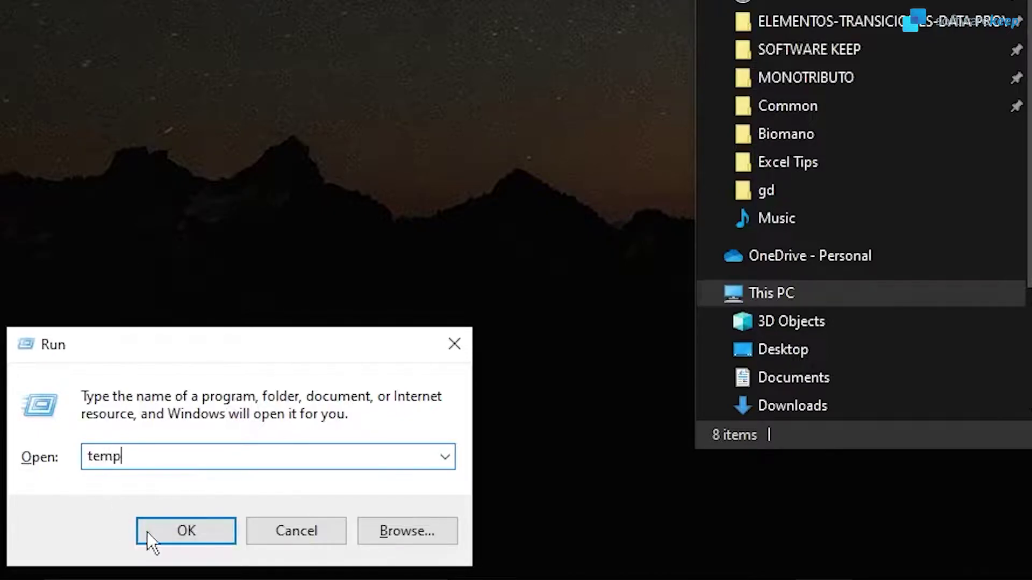
click(169, 539)
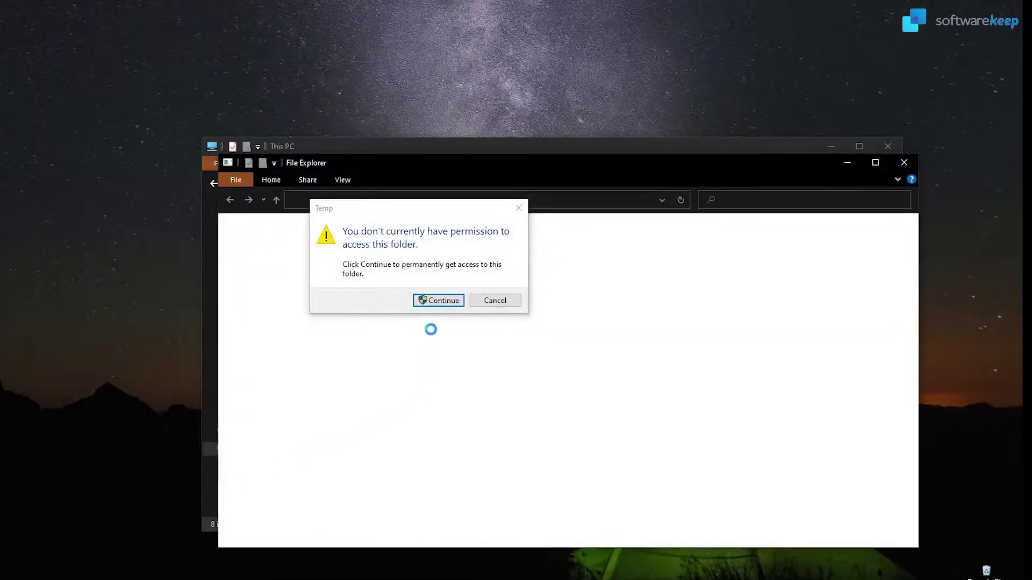
click(446, 304)
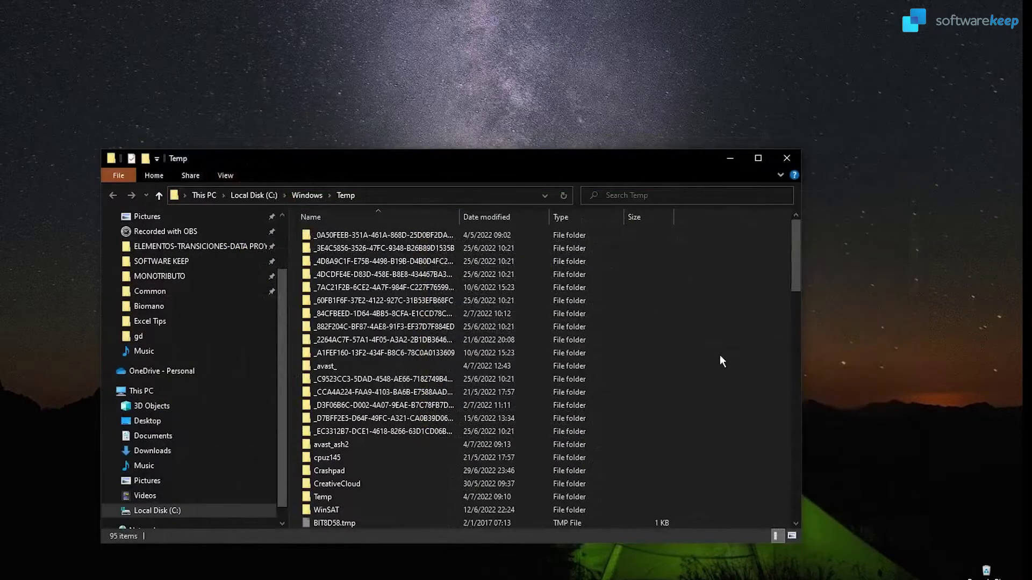
- Delete everything in Windows Temp with admin permission for all, skipping in-use items
key(ctrl+a)
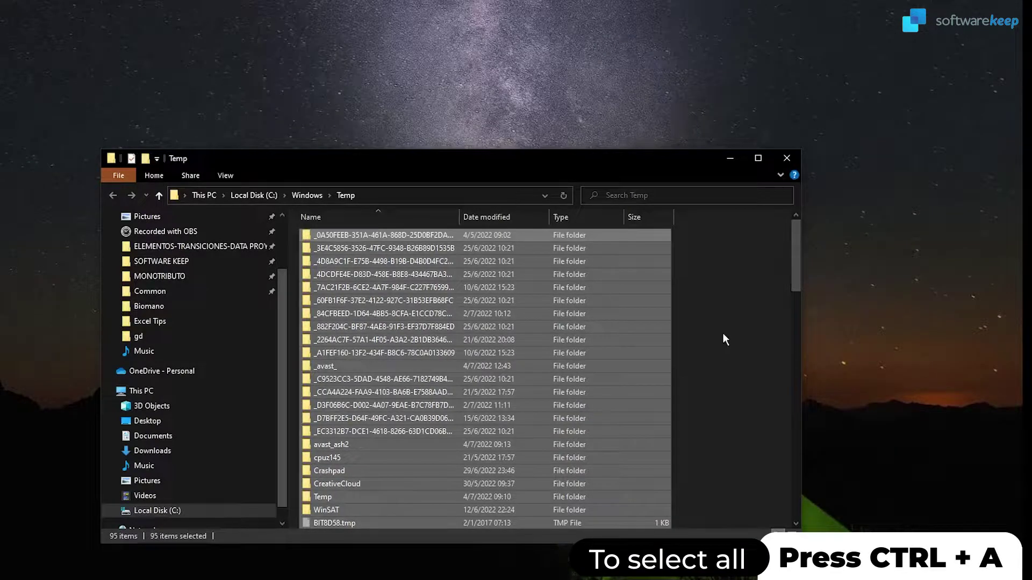
right_click(416, 263)
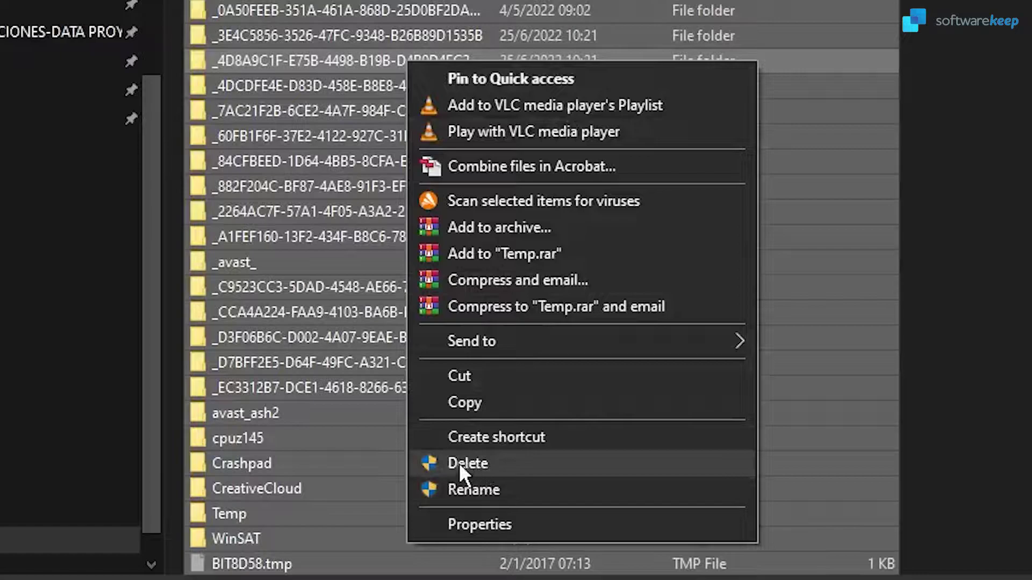
click(484, 463)
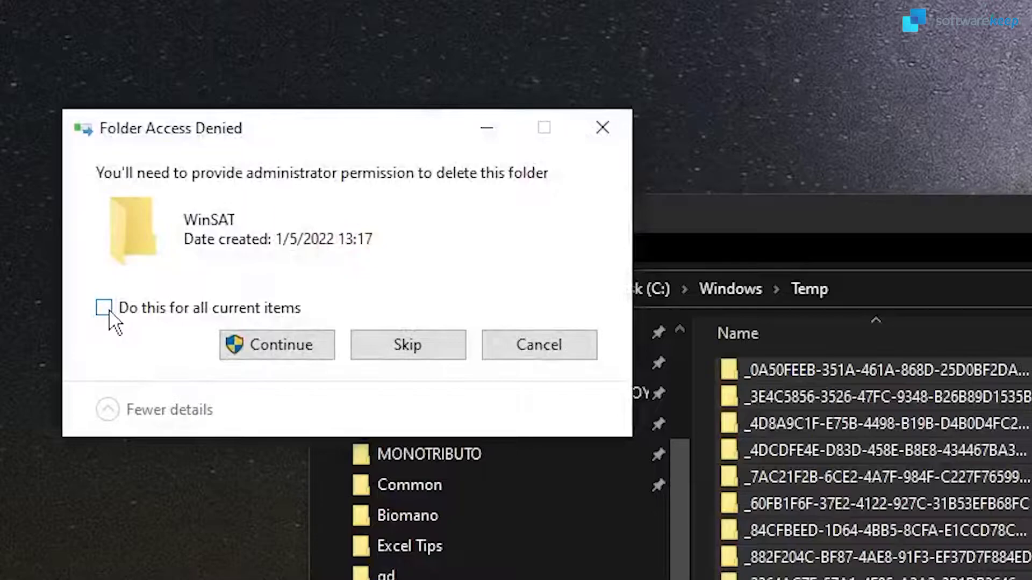
click(110, 311)
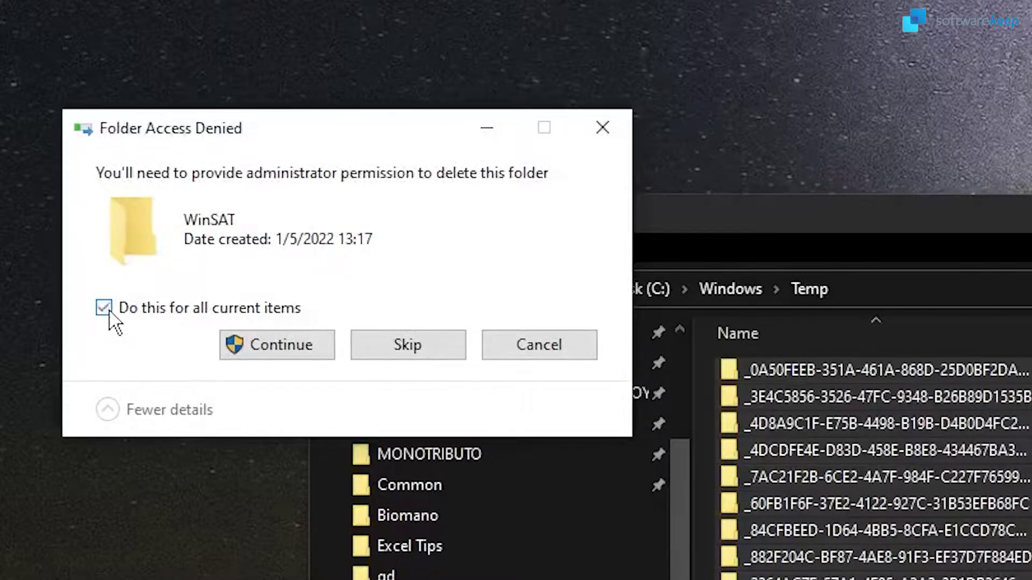
click(271, 349)
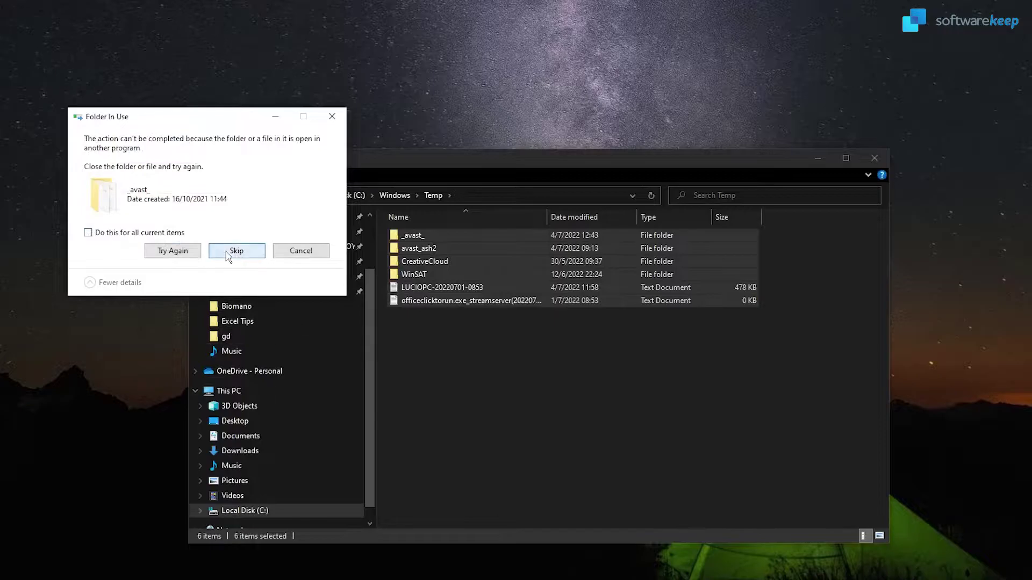
click(237, 251)
click(235, 251)
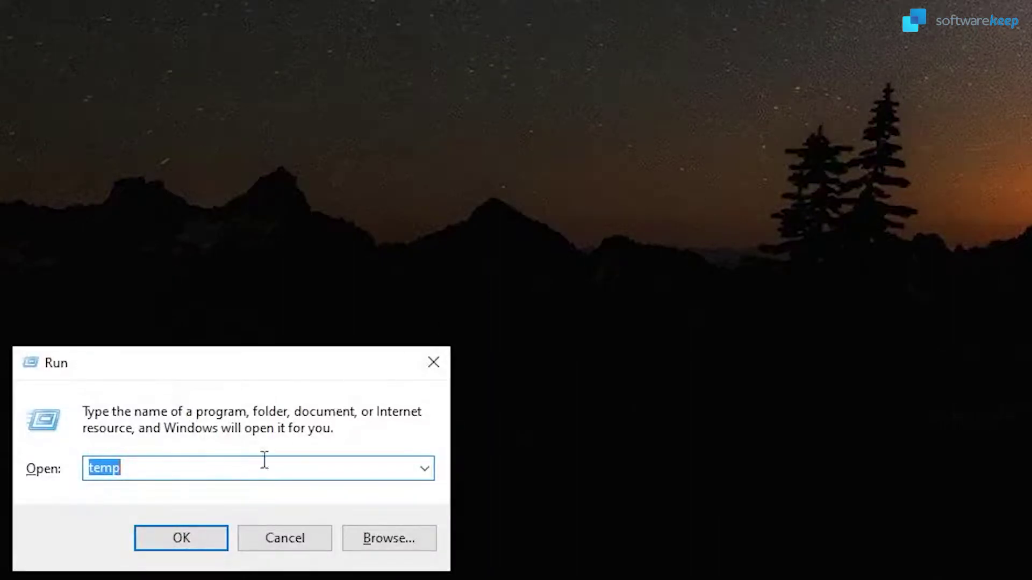
- Open the user's %temp% folder from the Run box
click(192, 474)
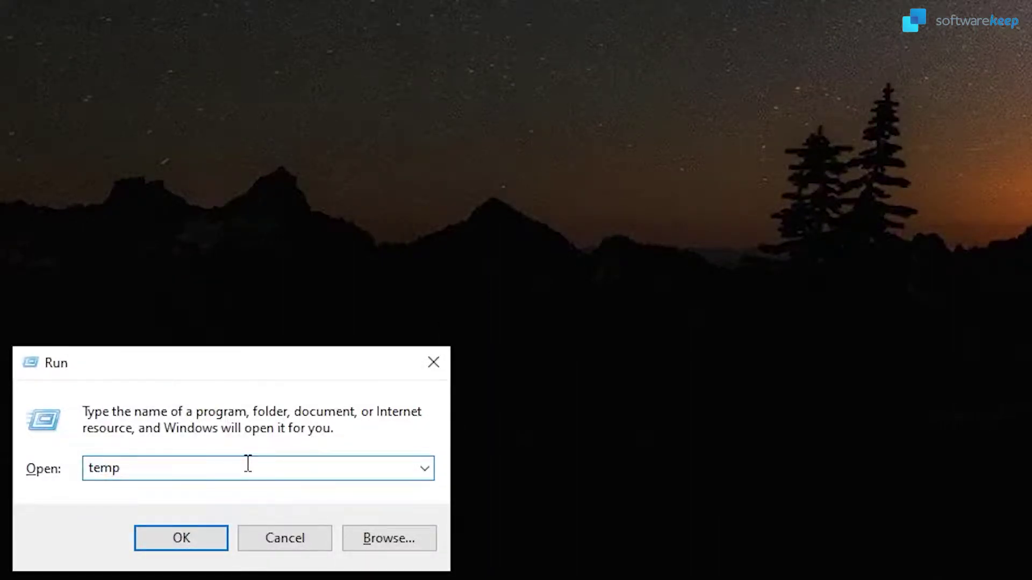
key(Home)
text(%temp%)
click(163, 536)
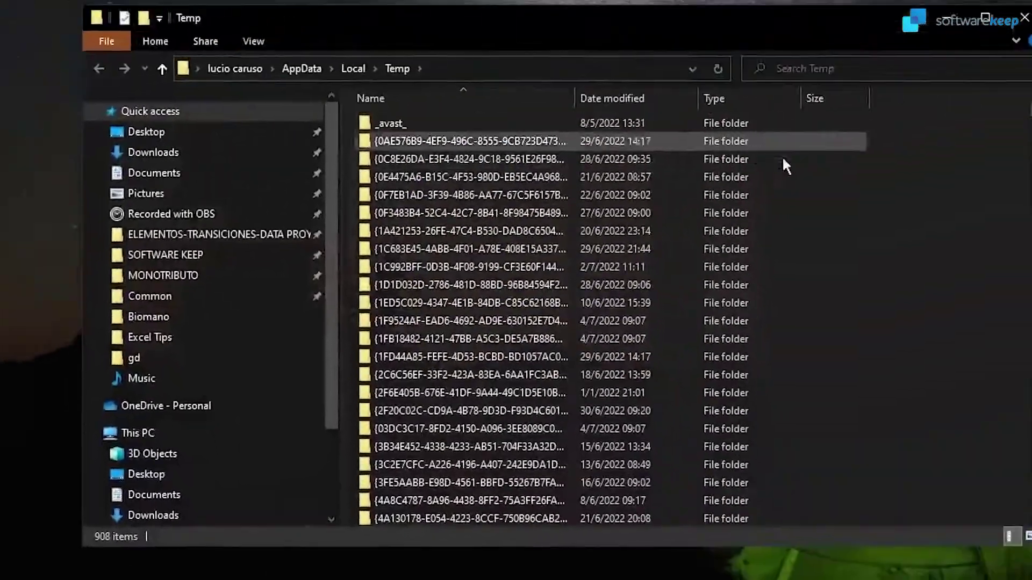
- Delete all 908 temp items with admin permission, skipping in-use files, leaving 19
key(ctrl+a)
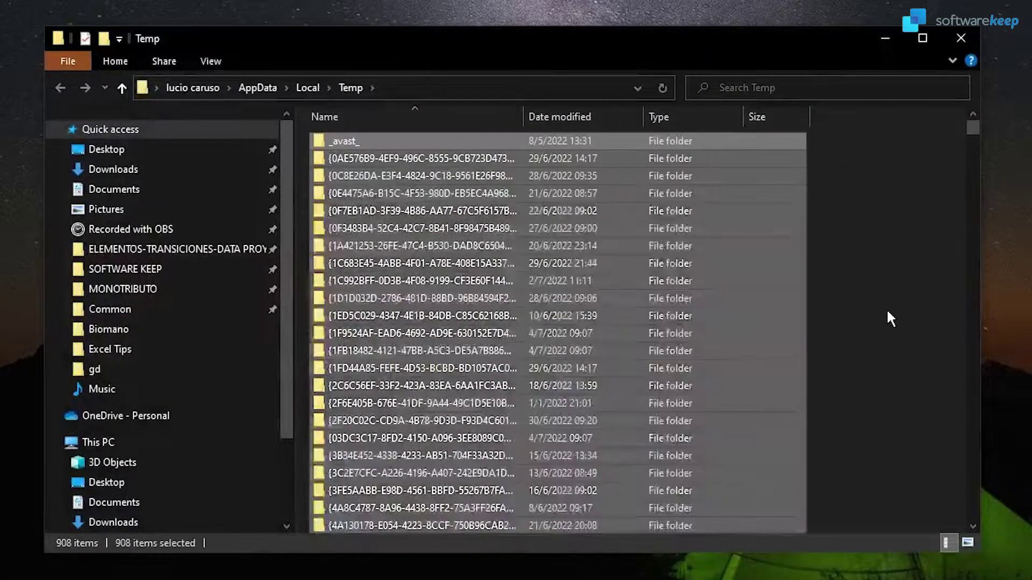
right_click(770, 272)
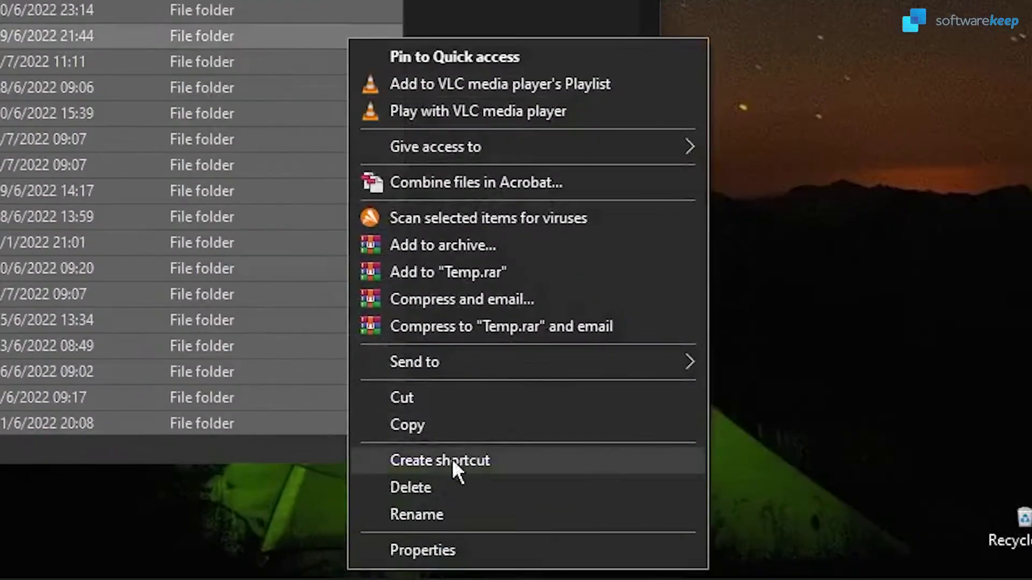
click(815, 569)
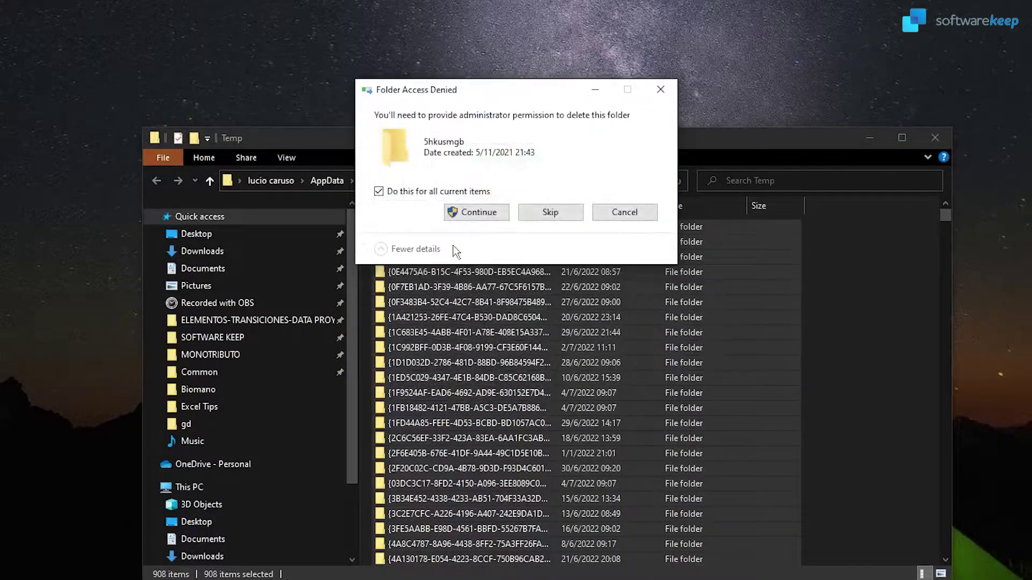
click(468, 214)
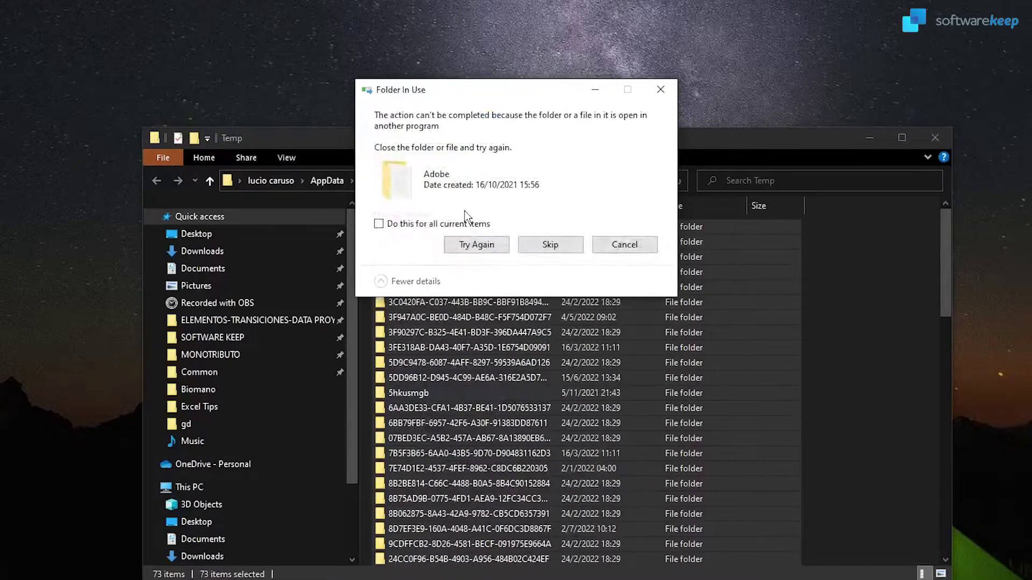
click(437, 223)
click(554, 243)
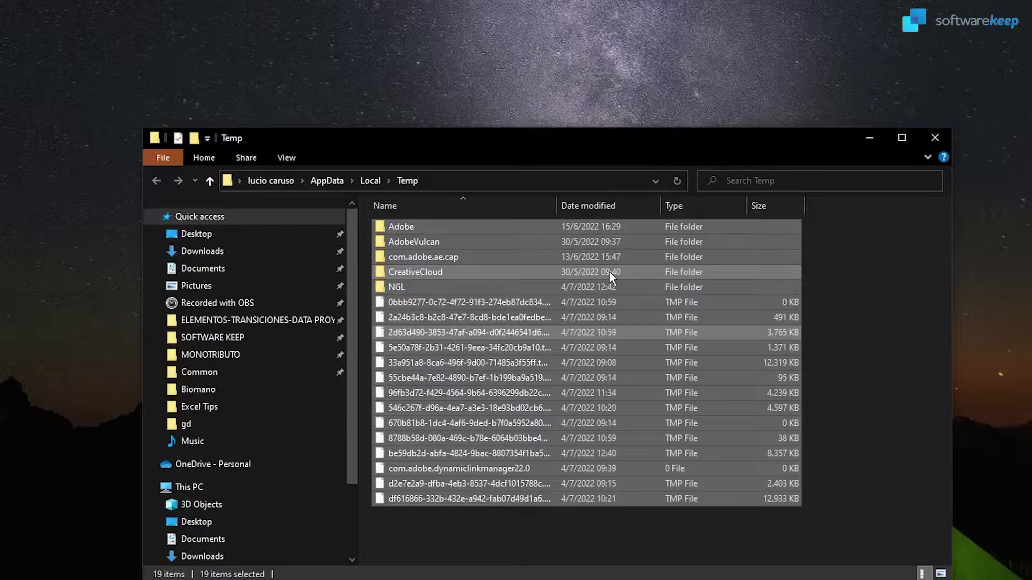
click(567, 524)
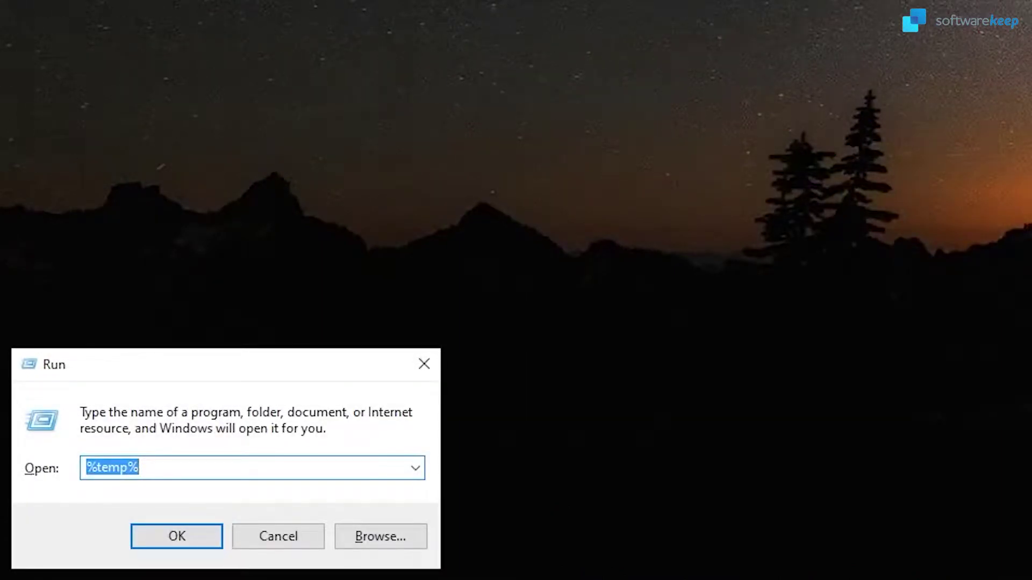
- Open the Prefetch folder via 'prefetch' in Run and delete all 254 of its files
text(prefetch)
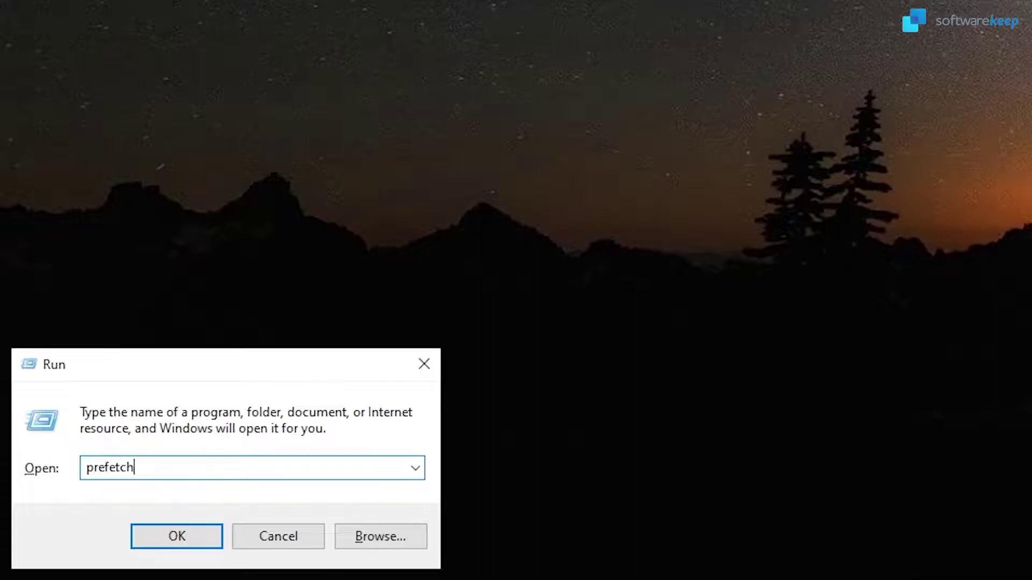
click(178, 536)
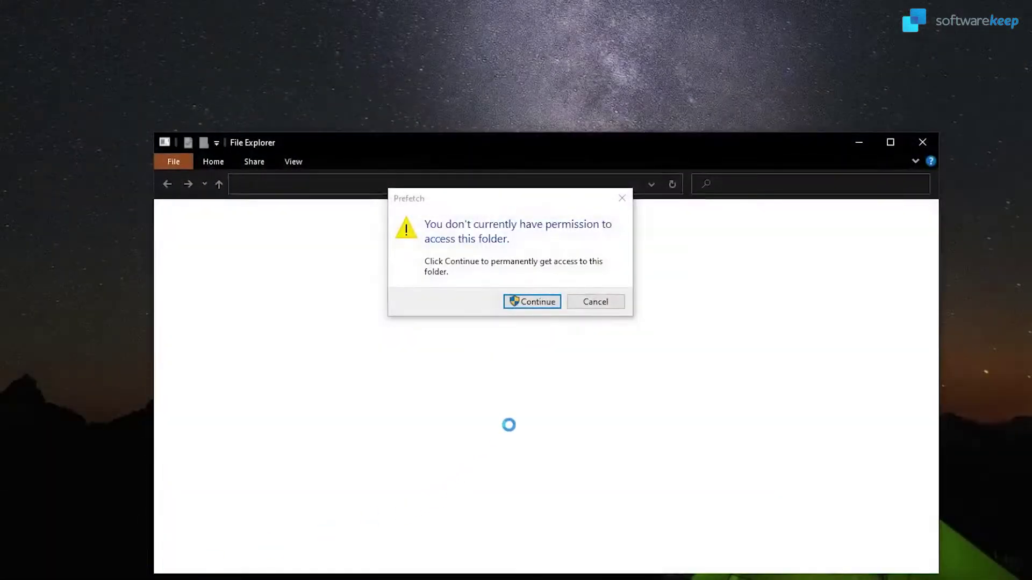
click(543, 304)
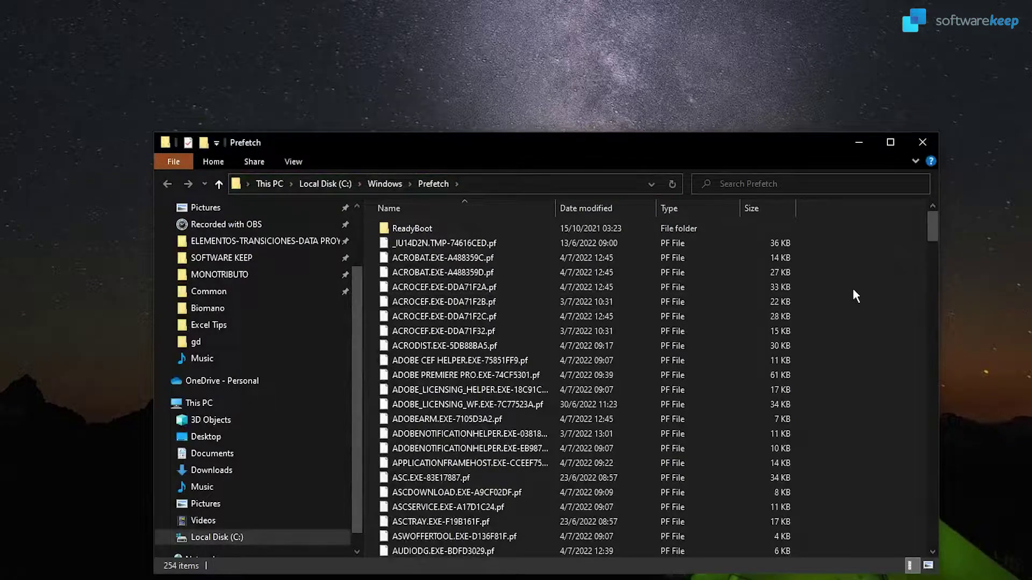
key(ctrl+a)
right_click(853, 291)
click(870, 467)
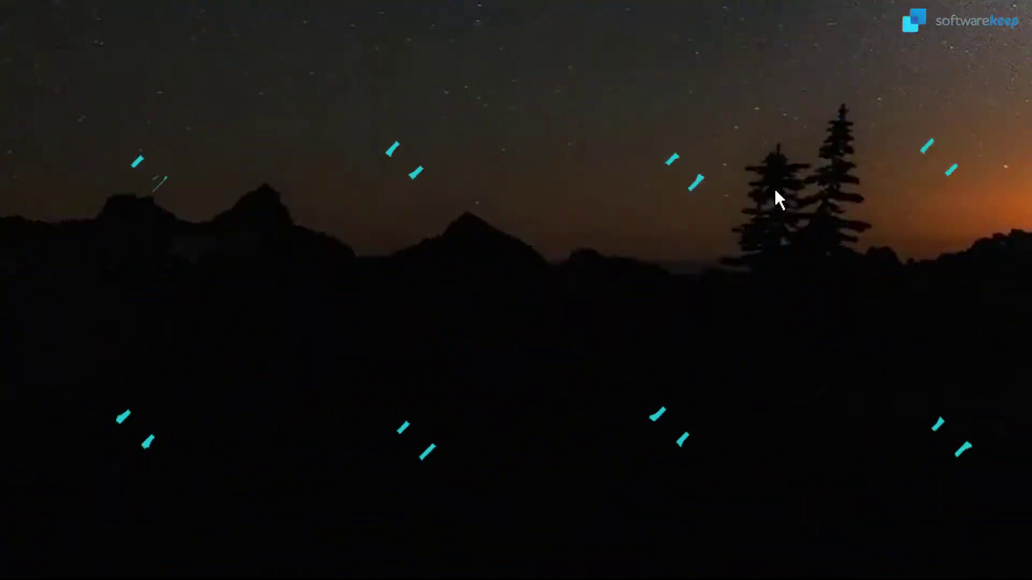
- Open C:\Windows\SoftwareDistribution\Download and select its seven folders for deletion
key(super+r)
text(c:)
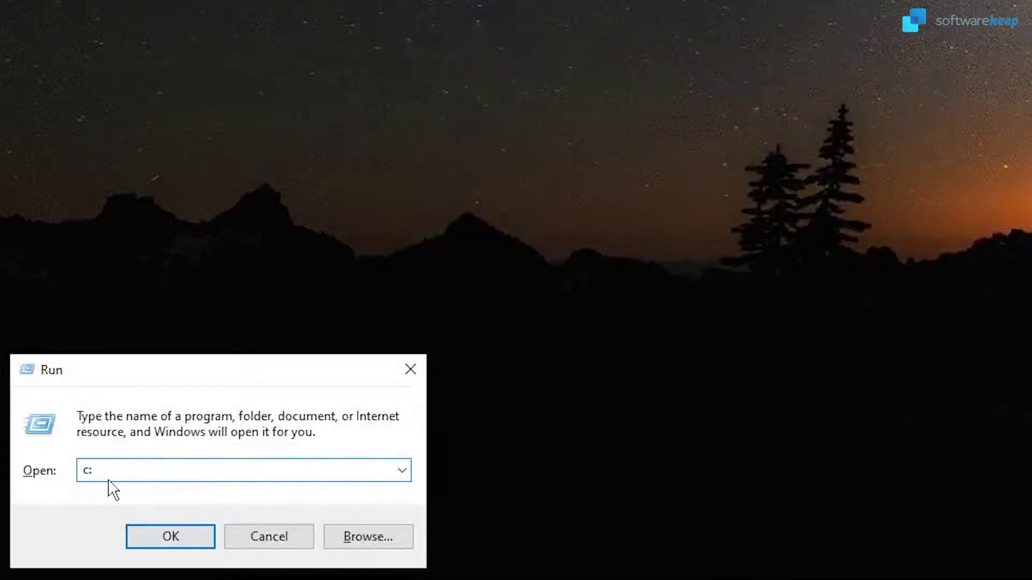
text(\Windows\SoftwareDistribution\Download)
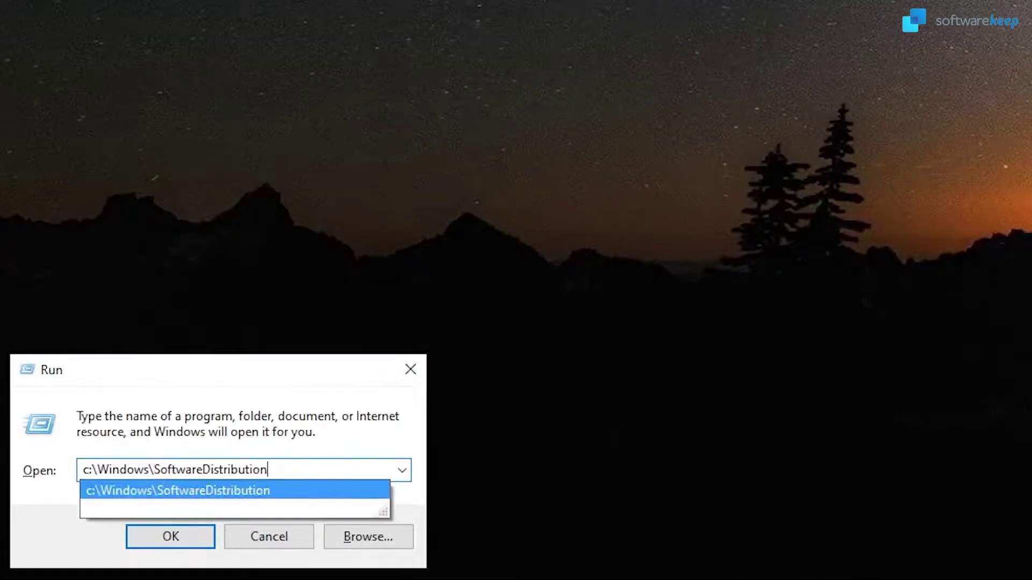
click(356, 463)
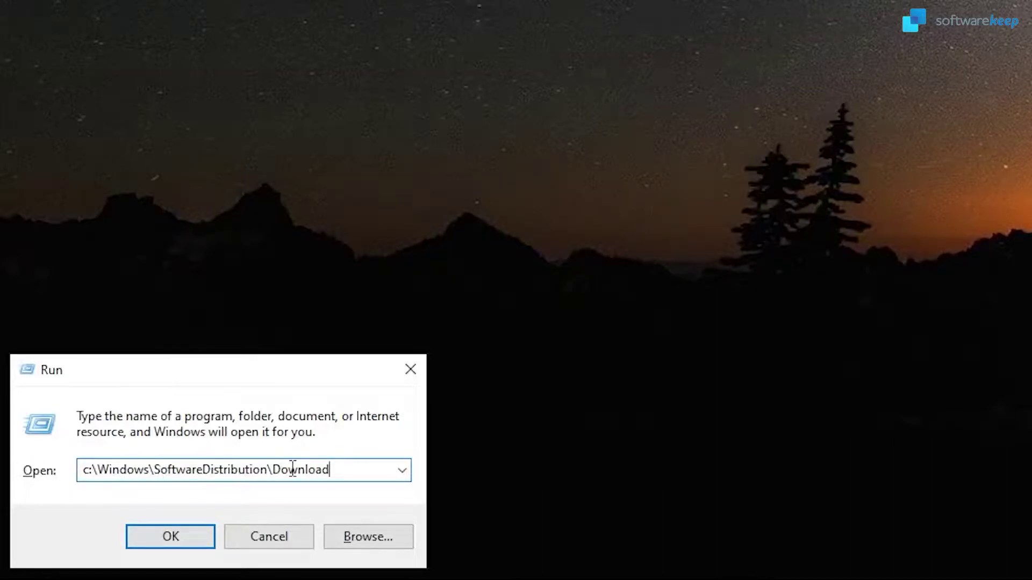
key(ctrl+a)
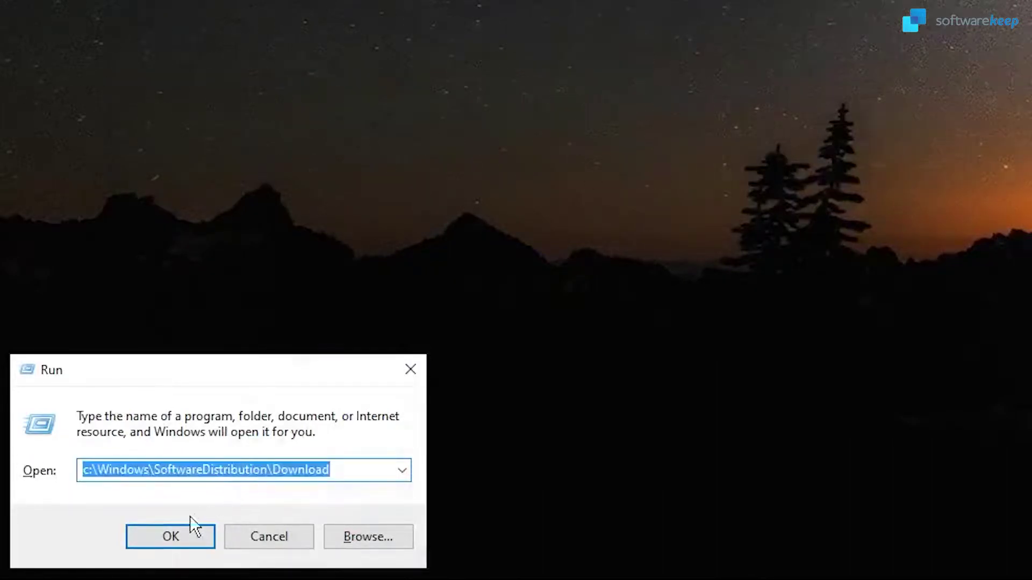
click(171, 537)
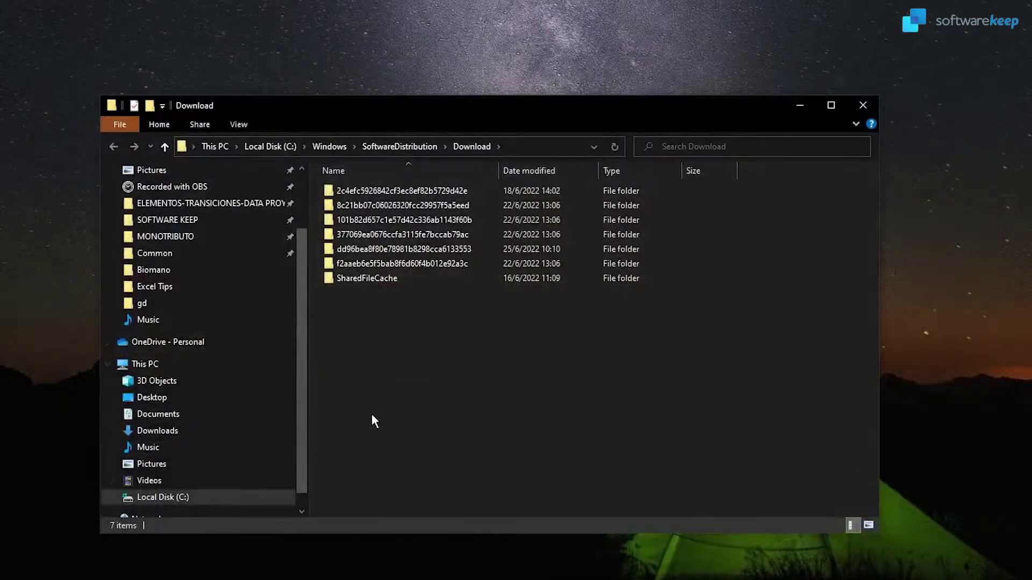
drag(392, 427, 396, 193)
right_click(398, 198)
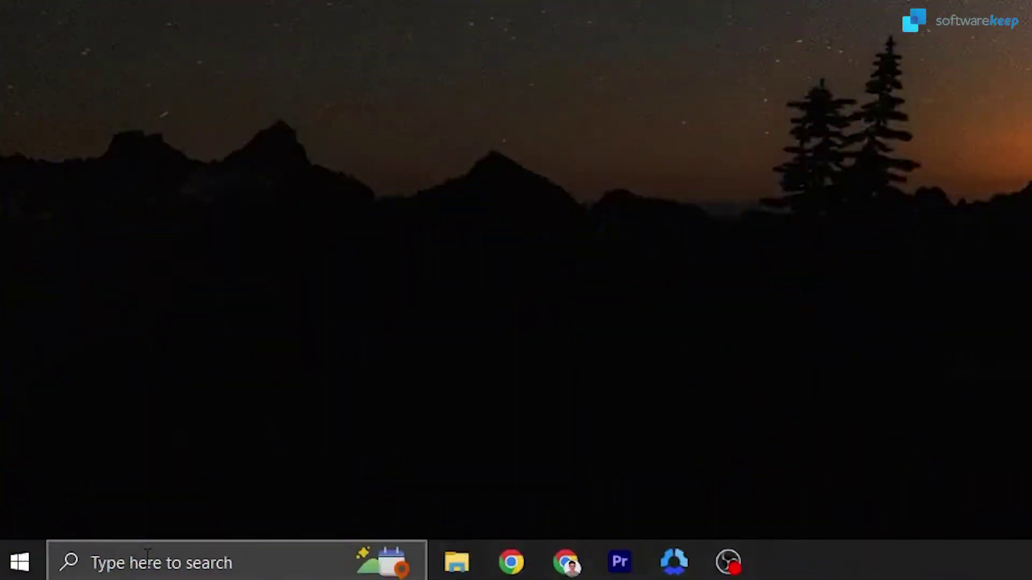
- Search Windows for cmd, correcting the query, and run Command Prompt as administrator
click(147, 562)
text(wsreset)
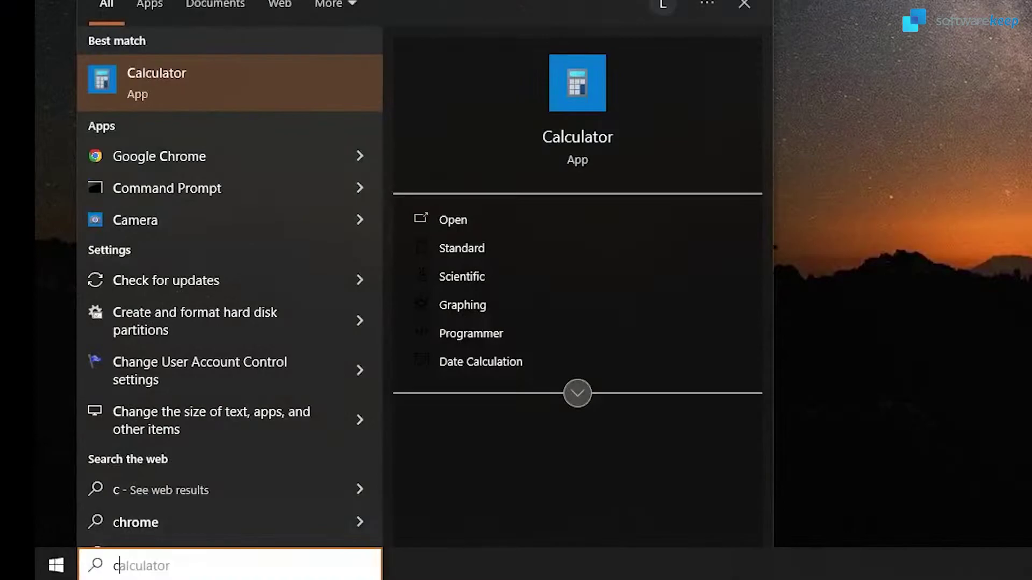
text(ccmd)
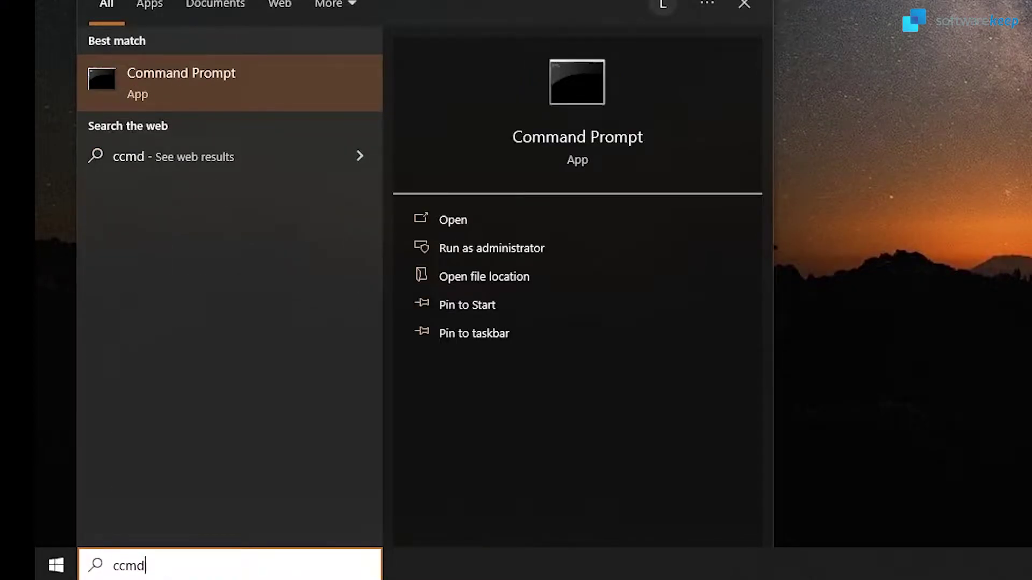
key(BackSpace)
key(BackSpace)
key(BackSpace)
key(BackSpace)
text(cmd)
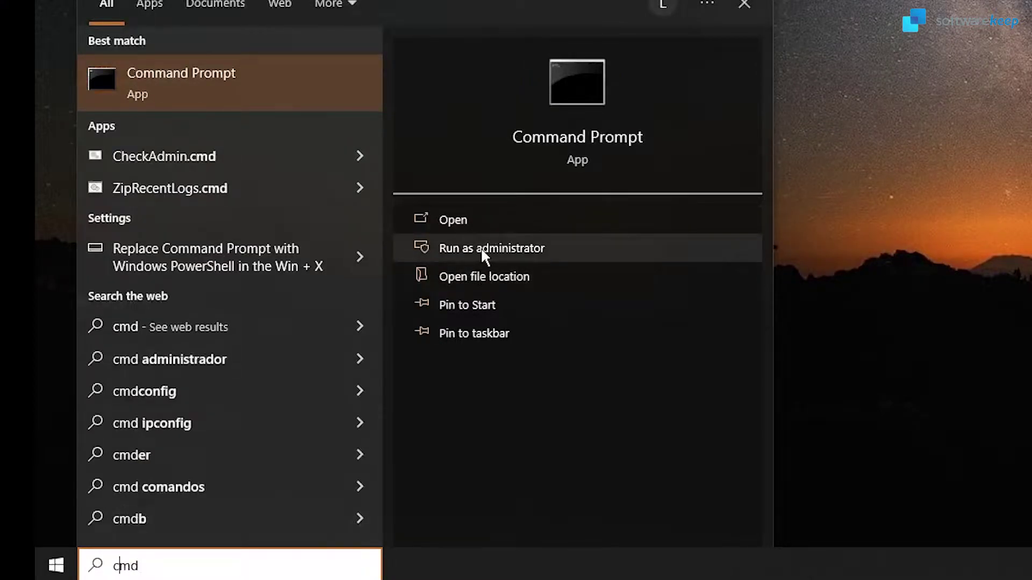
click(480, 247)
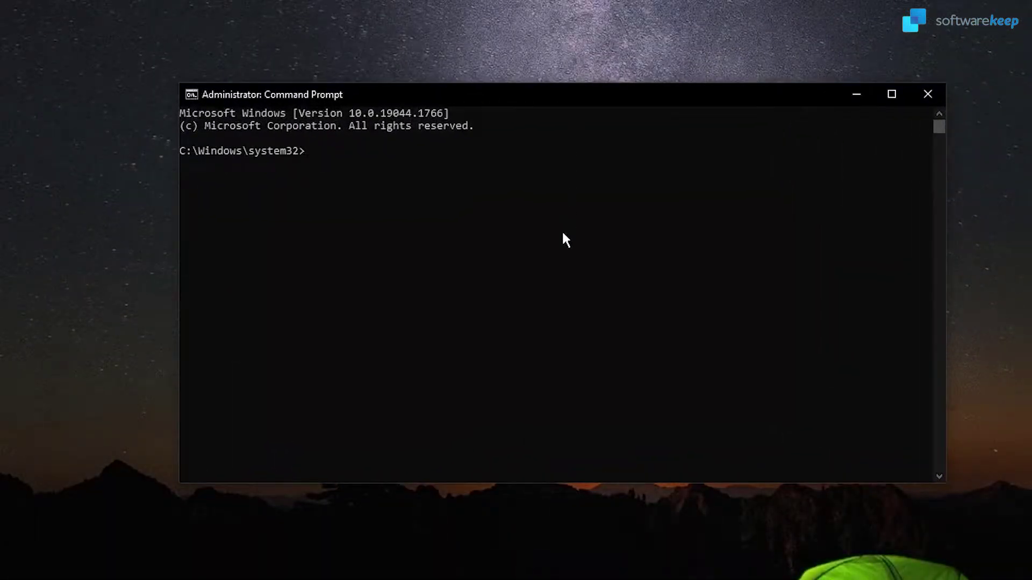
- Run ipconfig /flushdns to flush the DNS Resolver Cache
text(ipcon)
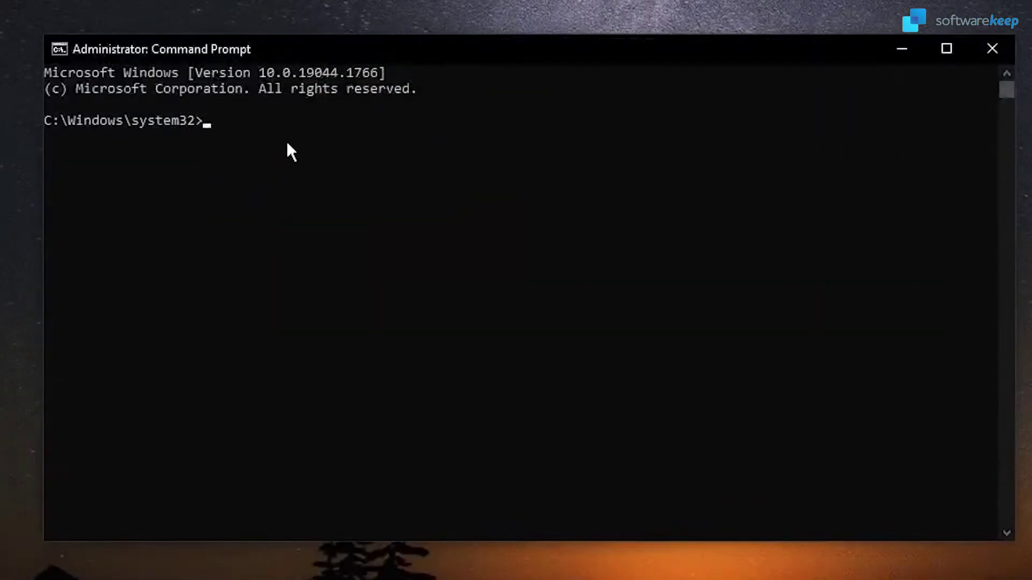
text(ipconfig /flu)
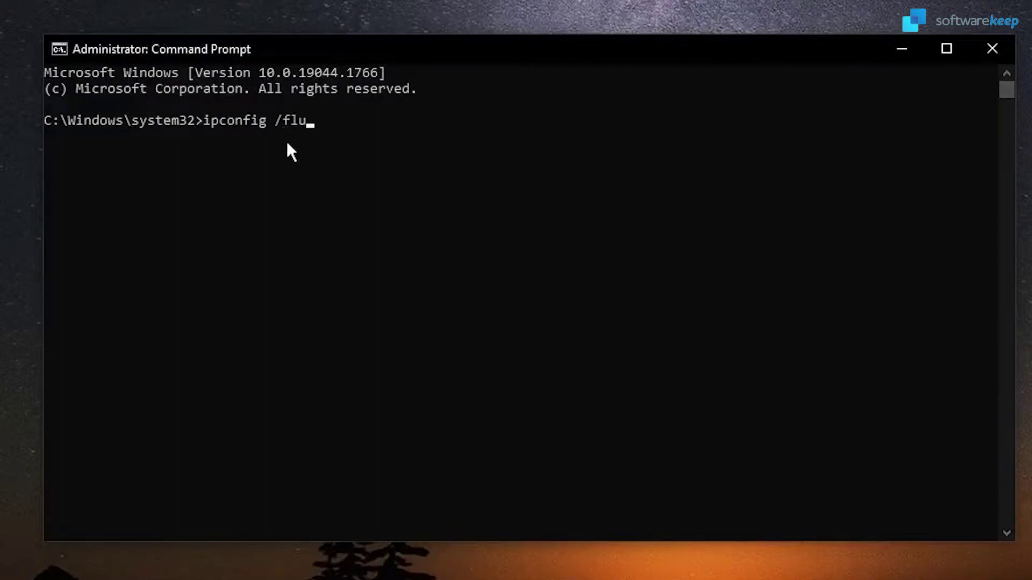
text(shdns)
key(Return)
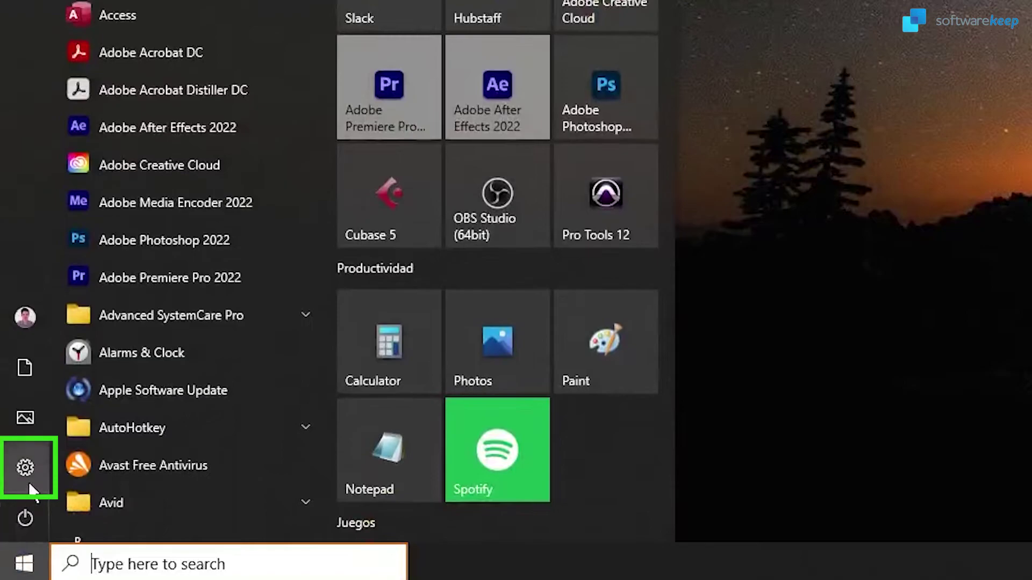
- In Settings > Privacy > Location, clear this device's location history
click(27, 472)
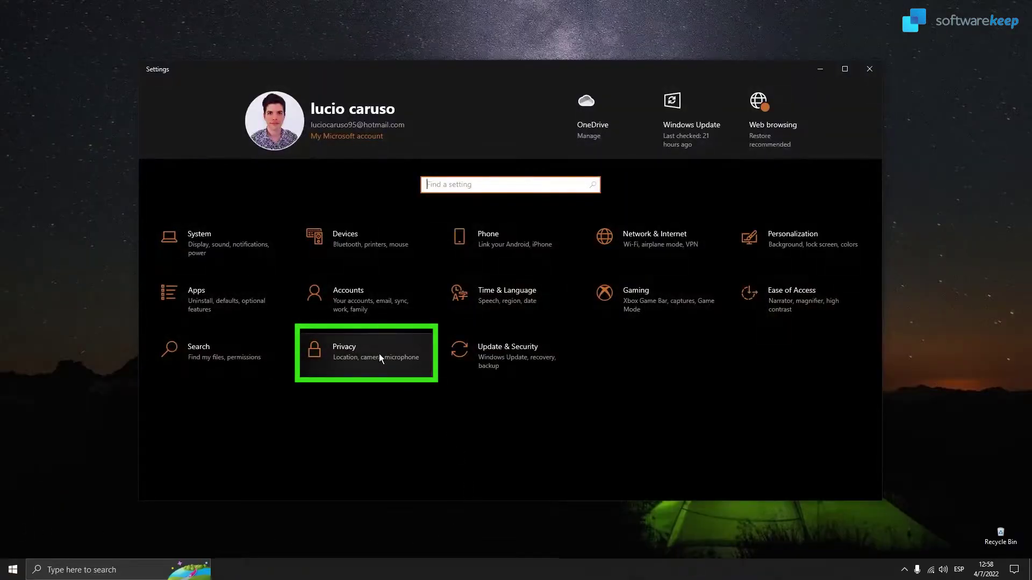
click(379, 358)
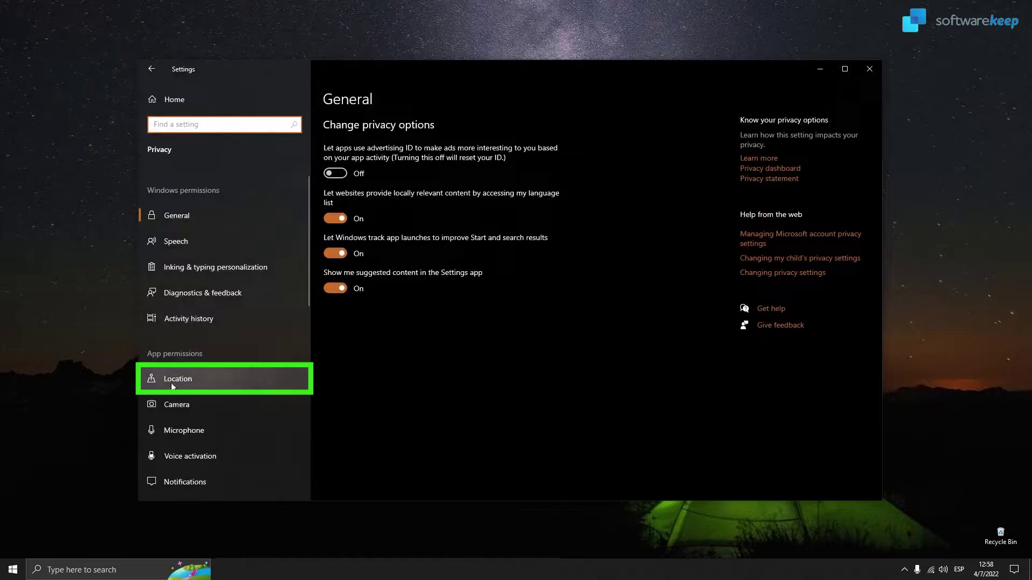
click(197, 381)
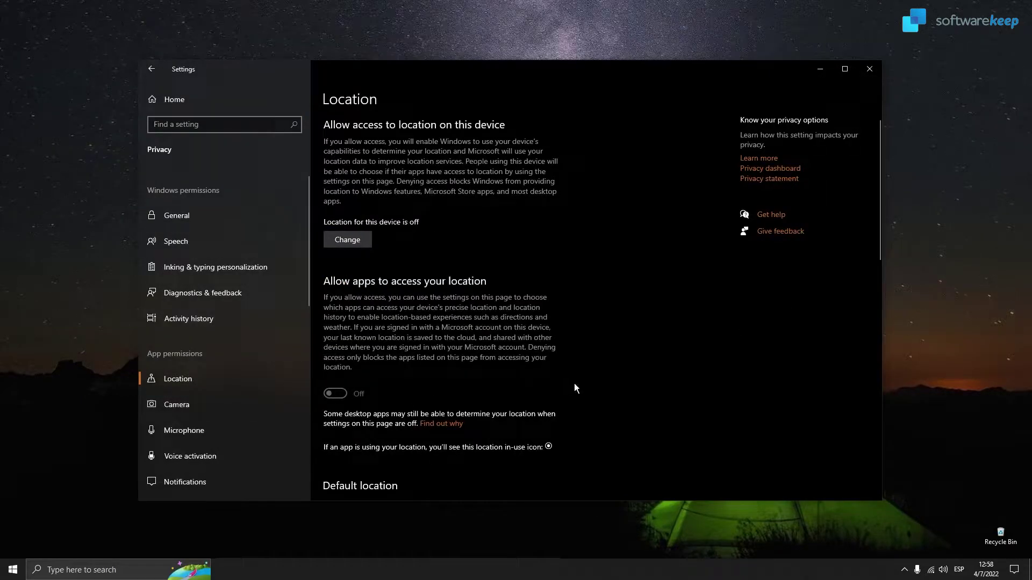
scroll(580, 379, down, 5)
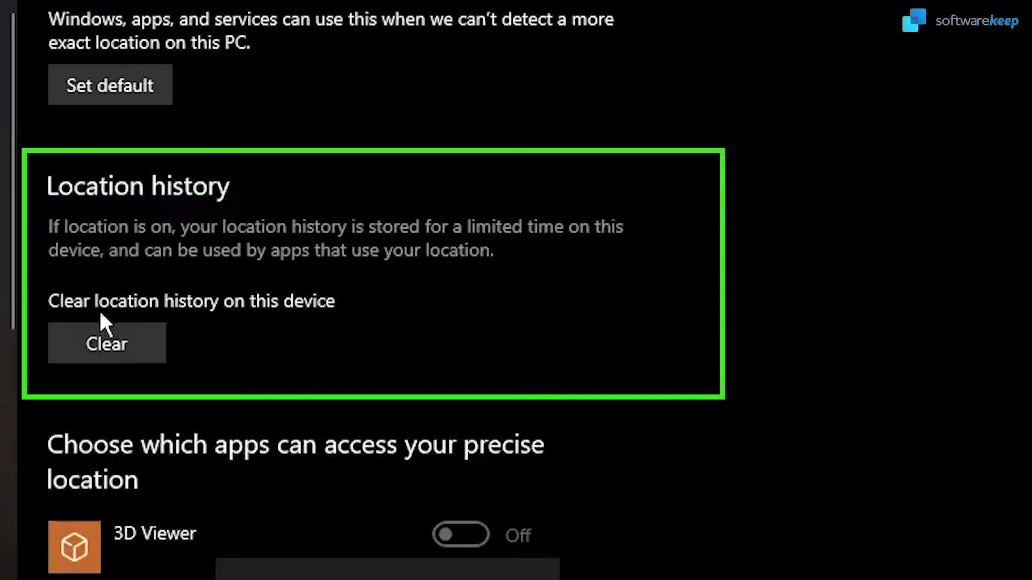
click(132, 348)
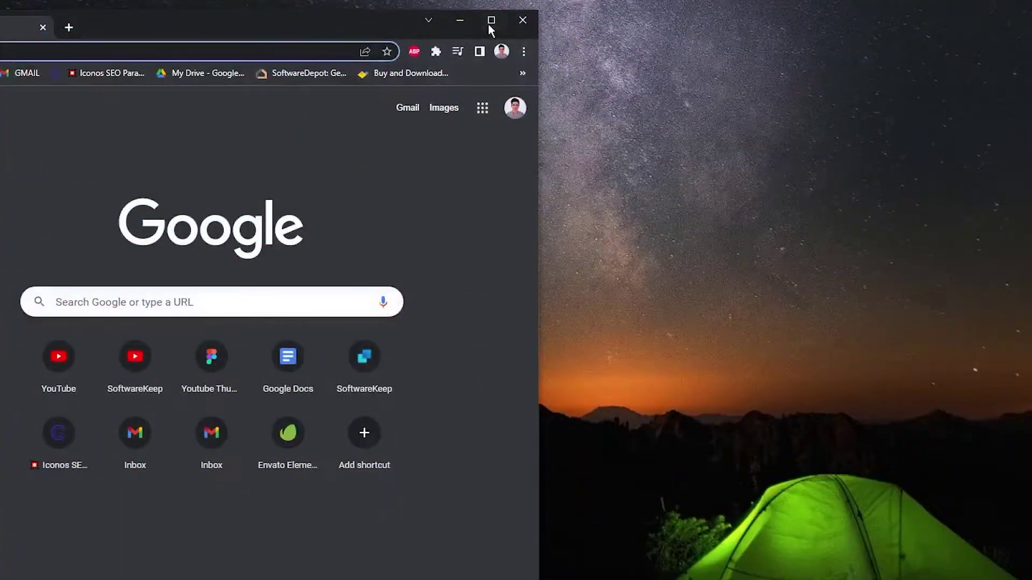
- Maximize Chrome and go to its History page from the main menu
click(489, 20)
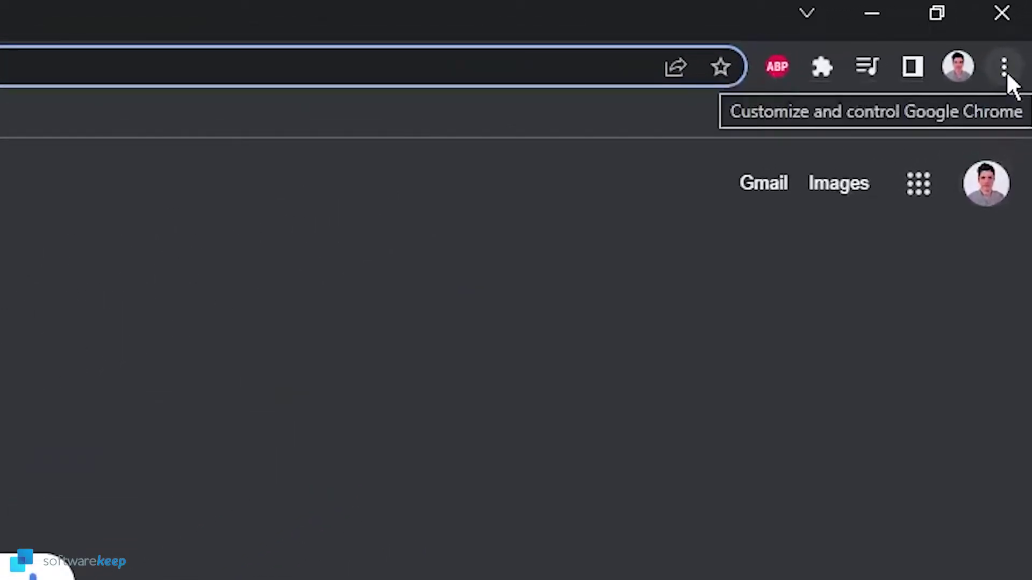
click(1005, 68)
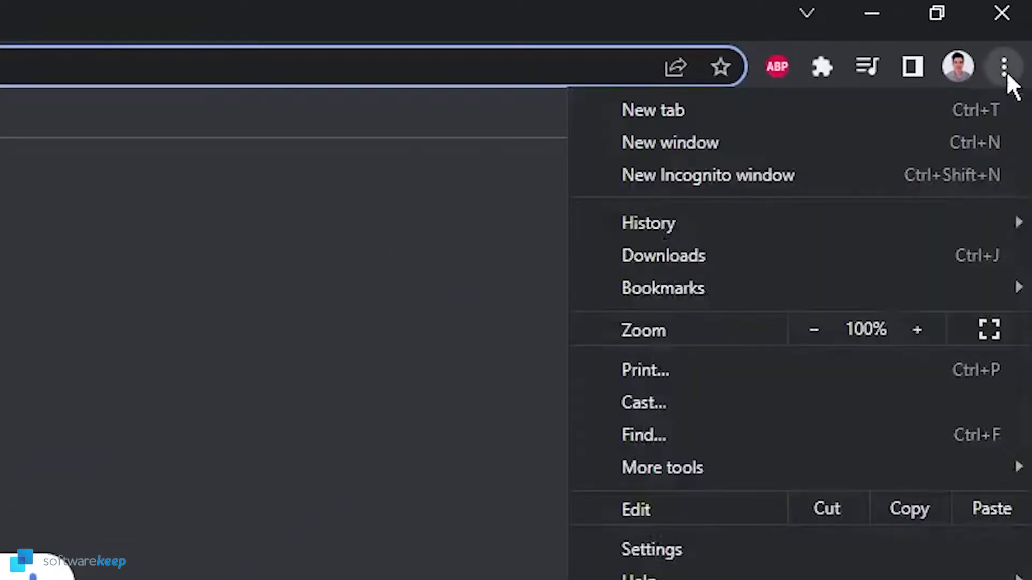
mouse_move(691, 225)
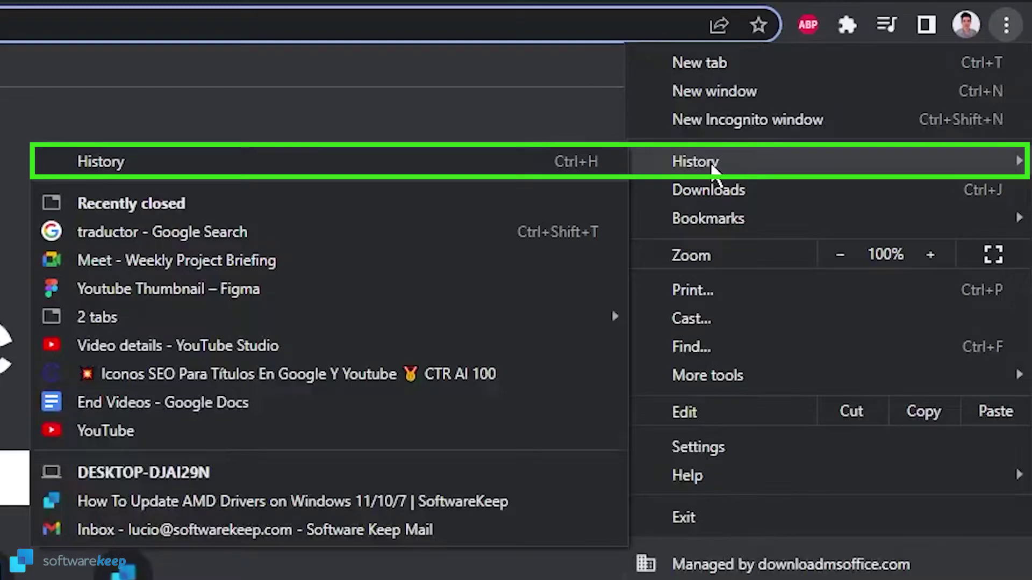
click(580, 167)
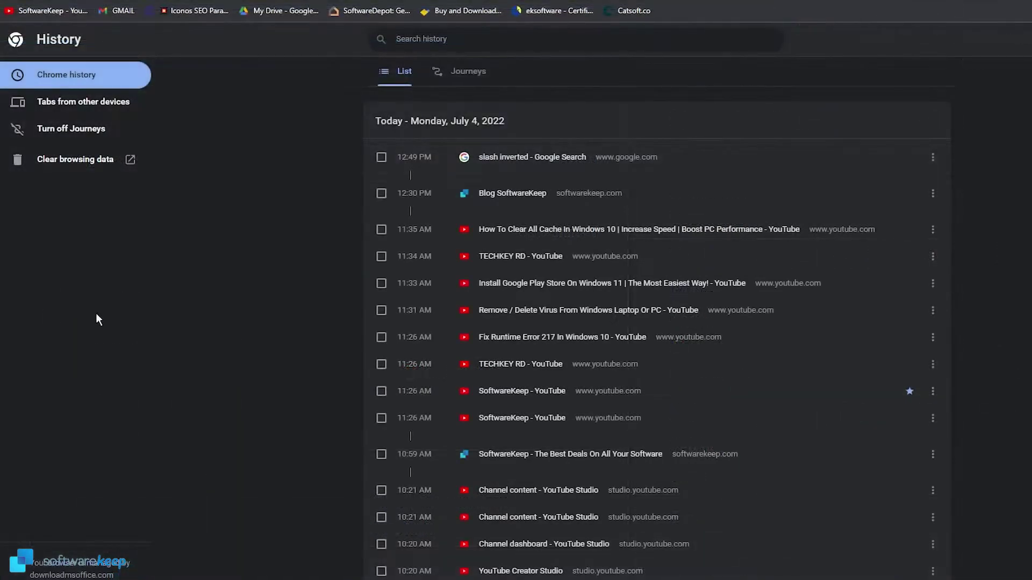
- Clear Chrome's last-hour browsing history, cookies and cached files with all boxes checked
click(85, 170)
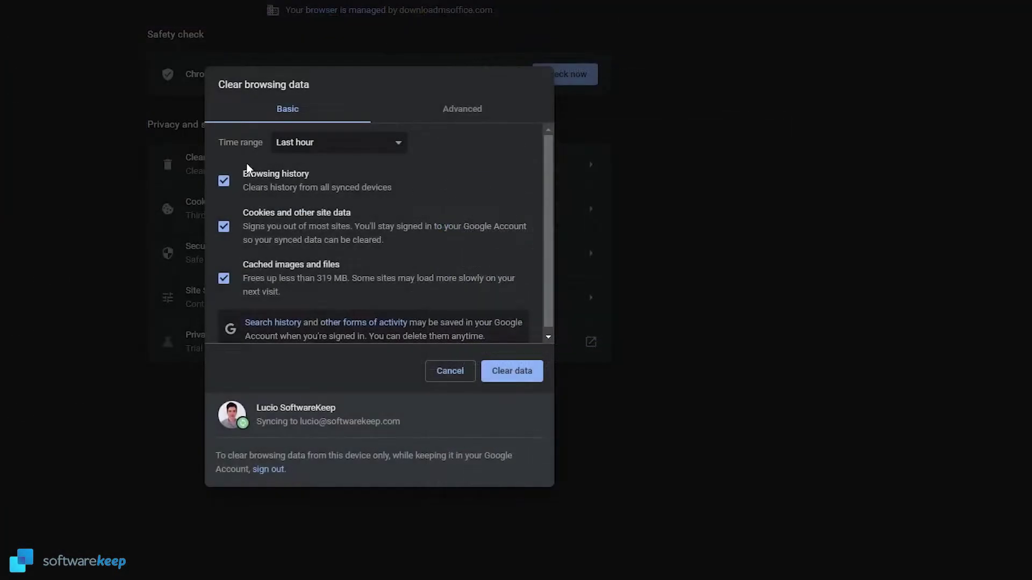
click(355, 152)
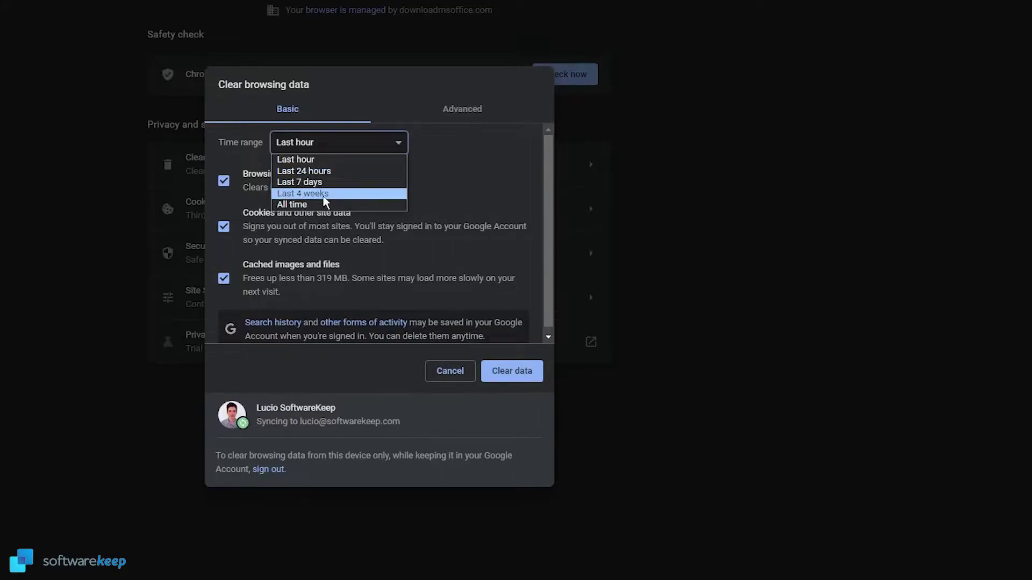
click(456, 162)
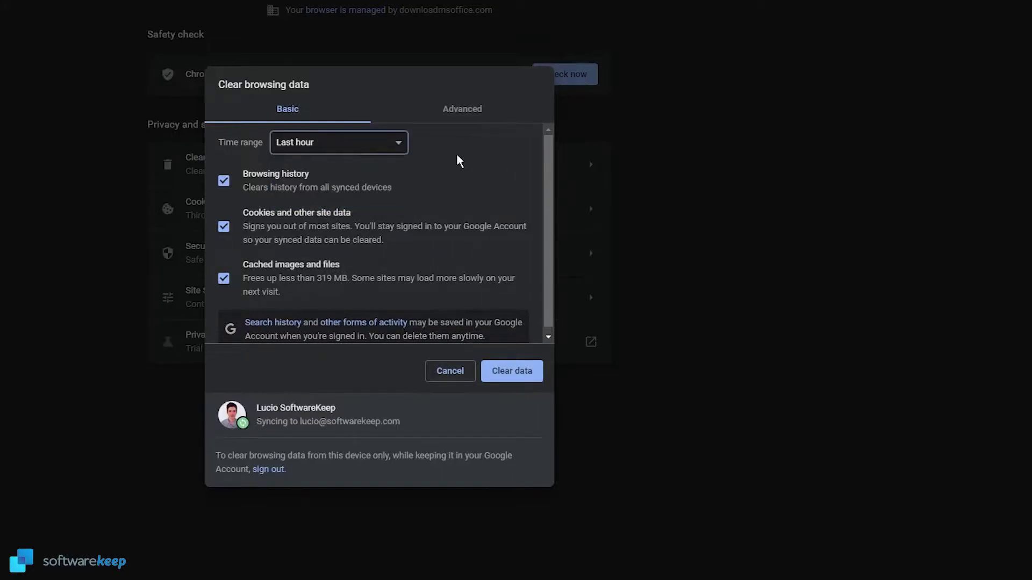
click(353, 145)
click(354, 147)
click(513, 378)
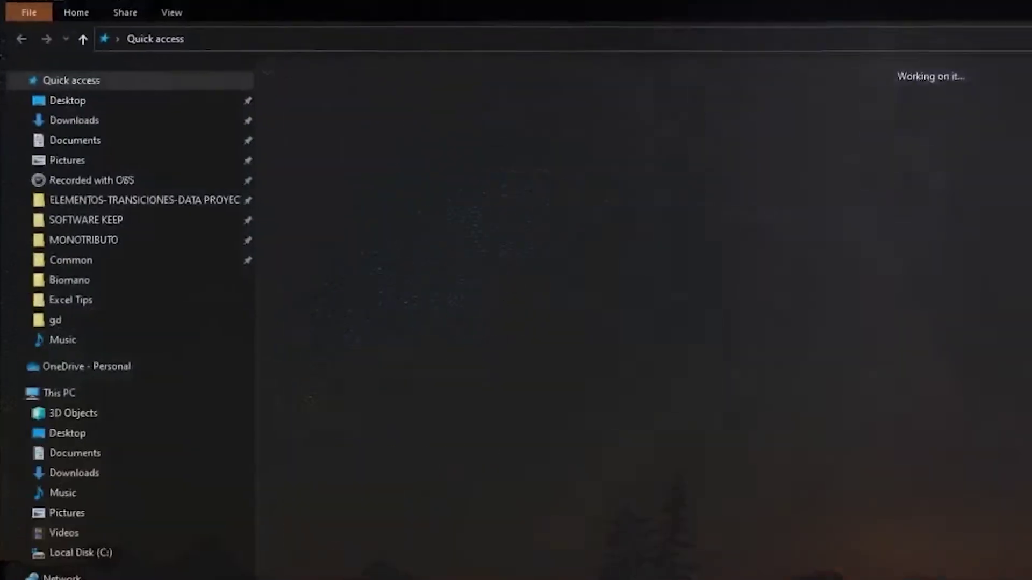
- Open Local Disk (C:) Properties from This PC, showing 329 GB free of 930 GB
click(56, 397)
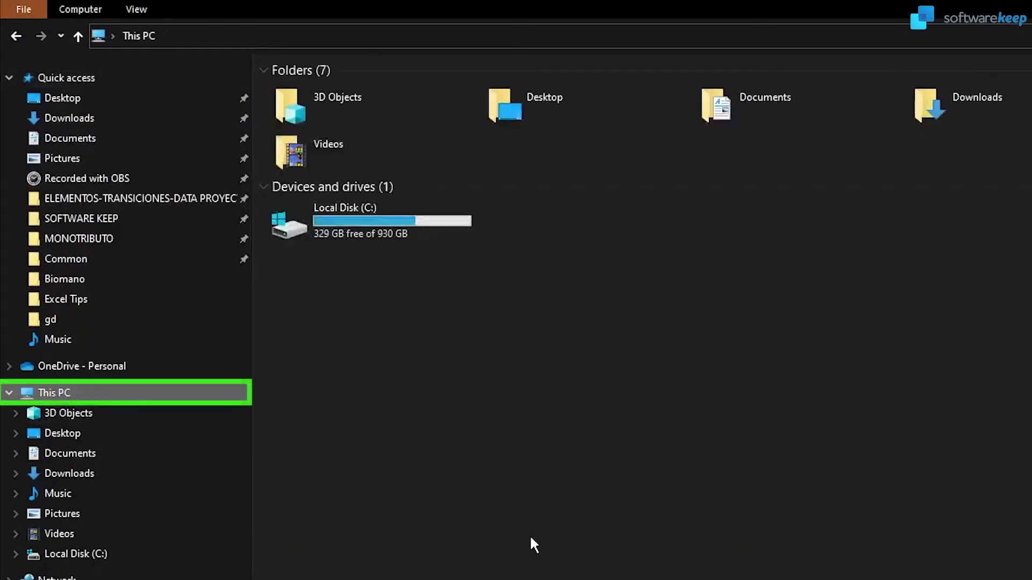
right_click(336, 225)
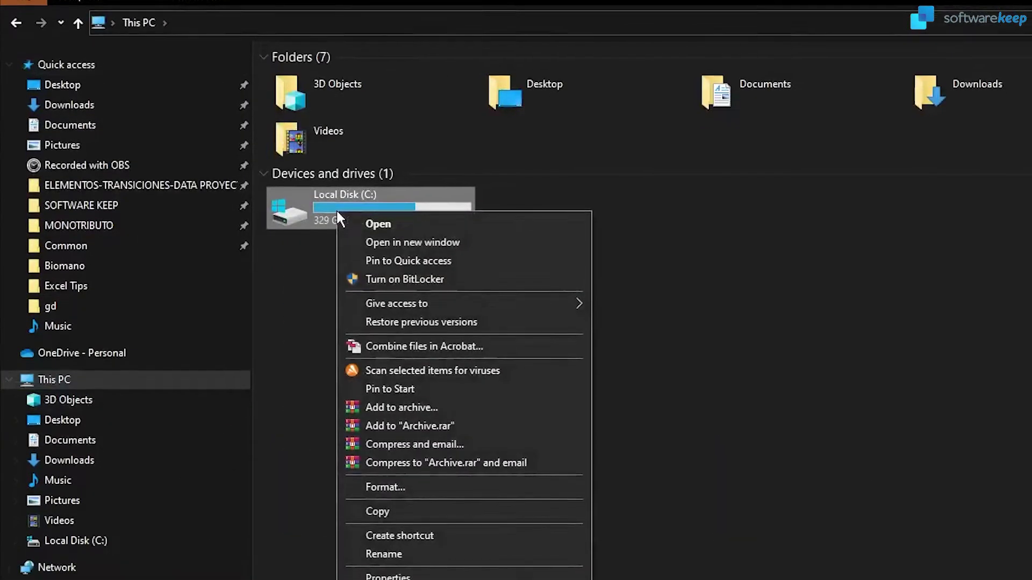
click(383, 518)
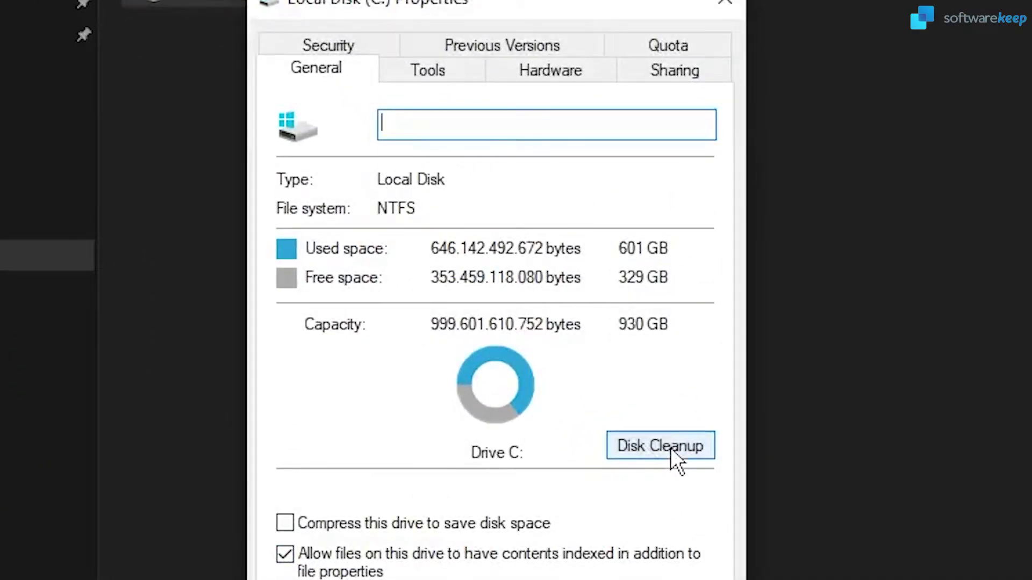
- Run Disk Cleanup on C: with Recycle Bin included, continuing past denied folder access
click(671, 450)
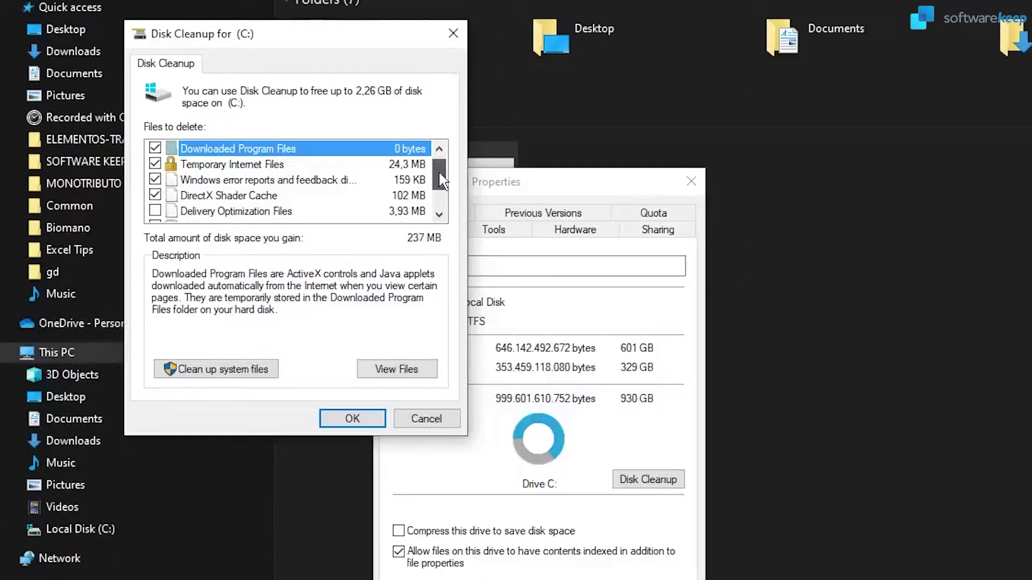
drag(441, 180, 441, 186)
click(155, 210)
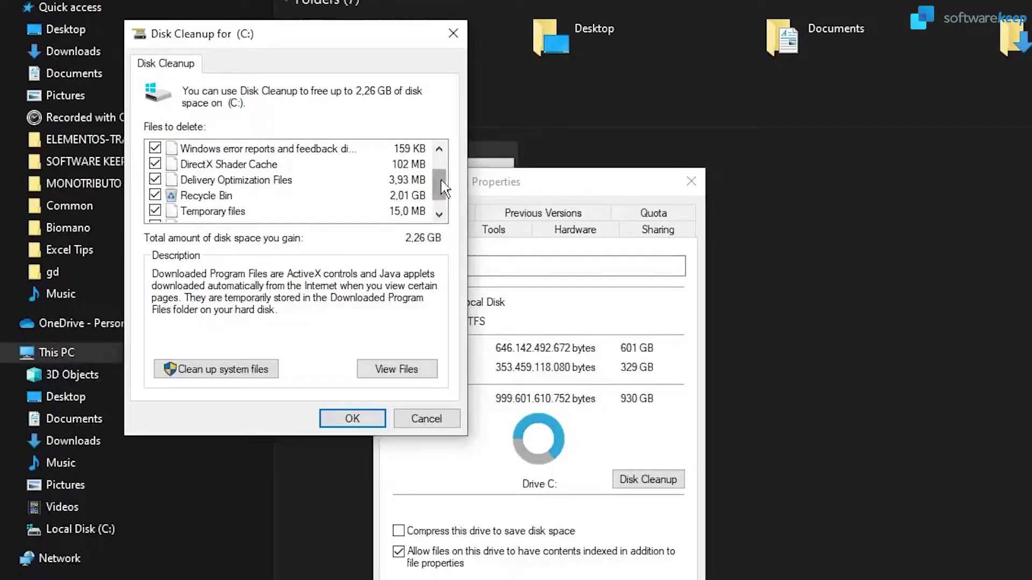
scroll(301, 193, down, 1)
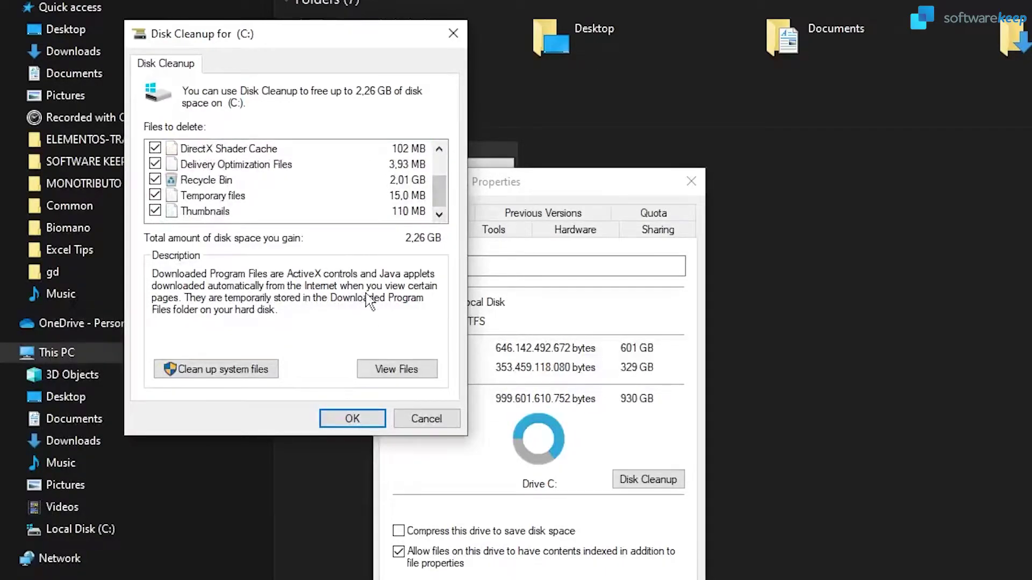
click(362, 419)
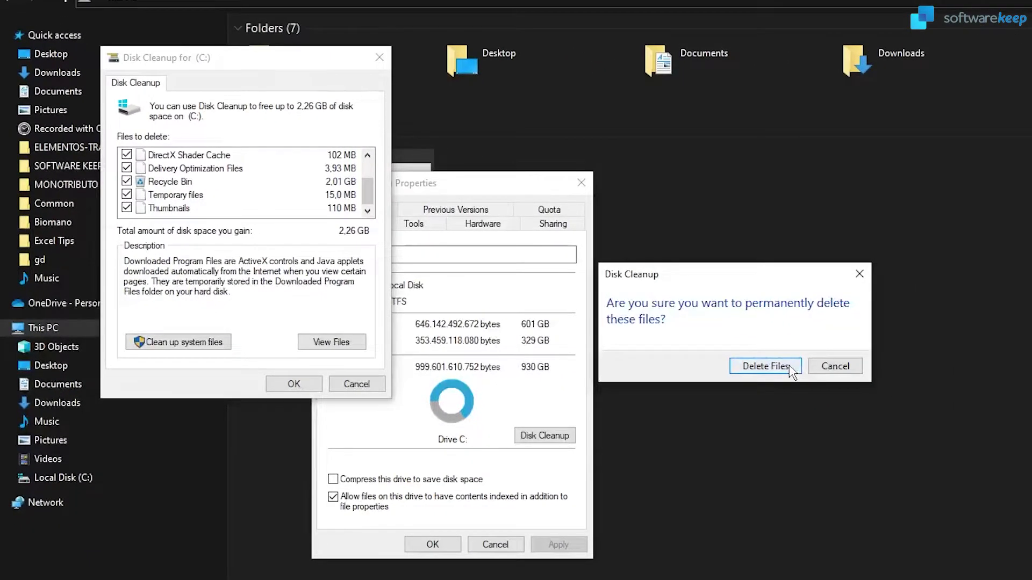
click(791, 371)
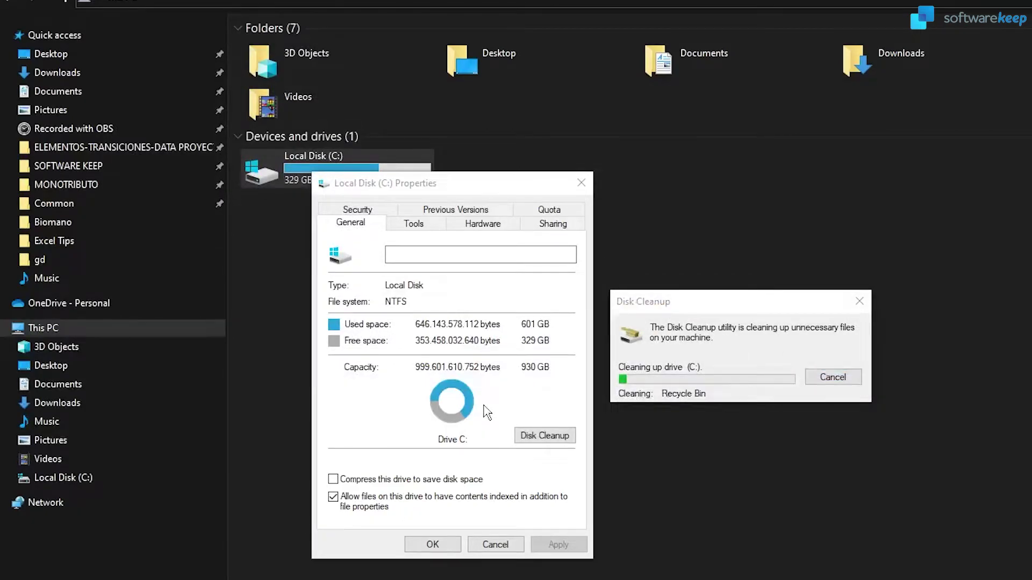
click(720, 410)
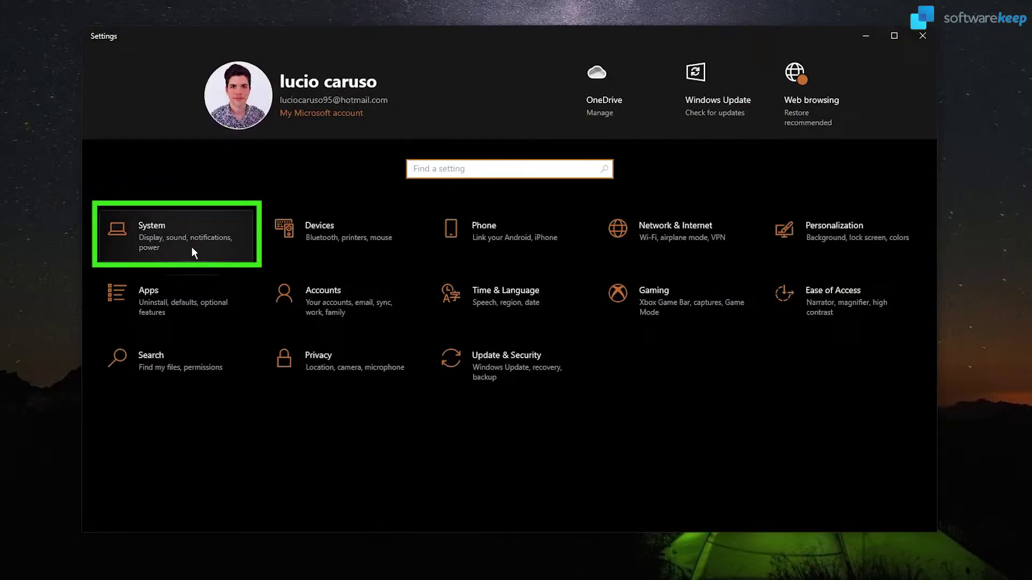
- Go to System > Storage in Settings to see C: at 599 GB used, 331 GB free
click(191, 247)
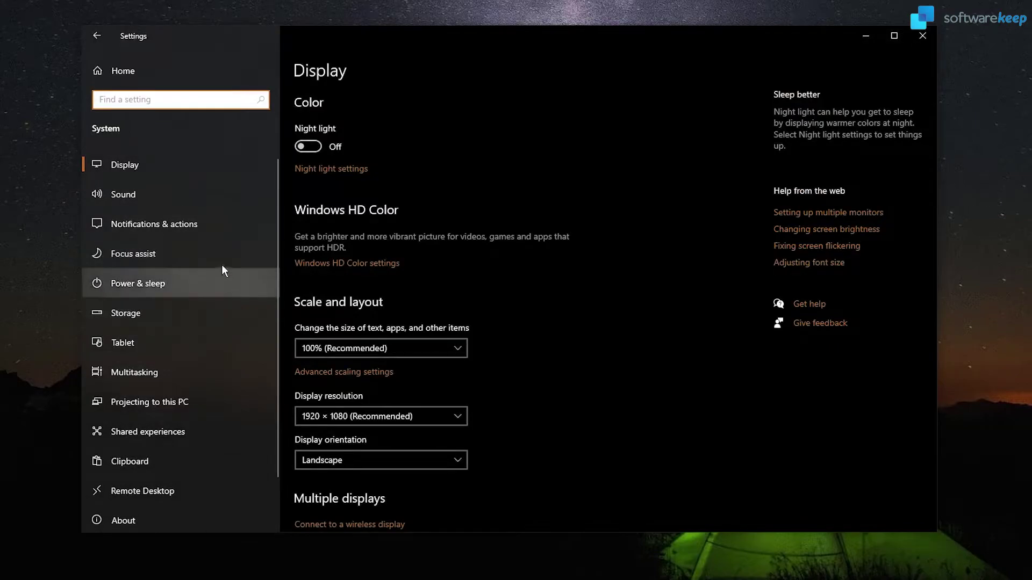
drag(276, 182, 276, 234)
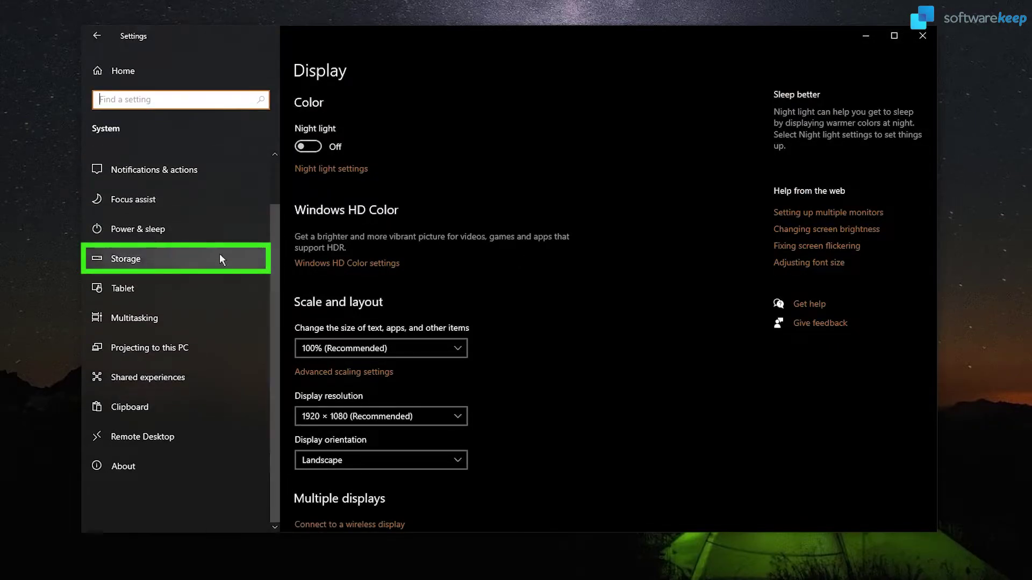
click(153, 259)
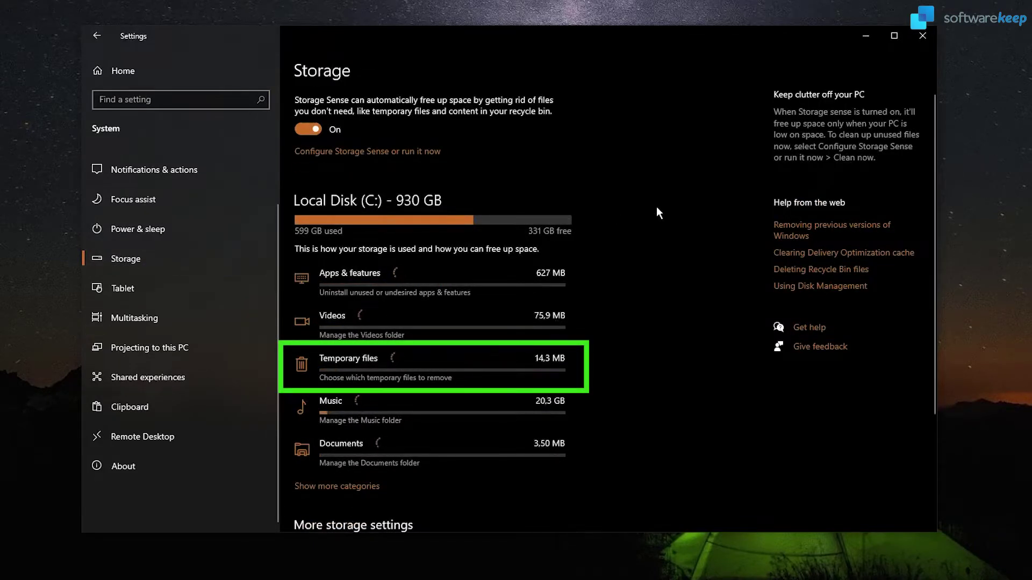
- Remove temporary files, including Temporary Windows installation files, leaving only Downloads non-zero
click(338, 368)
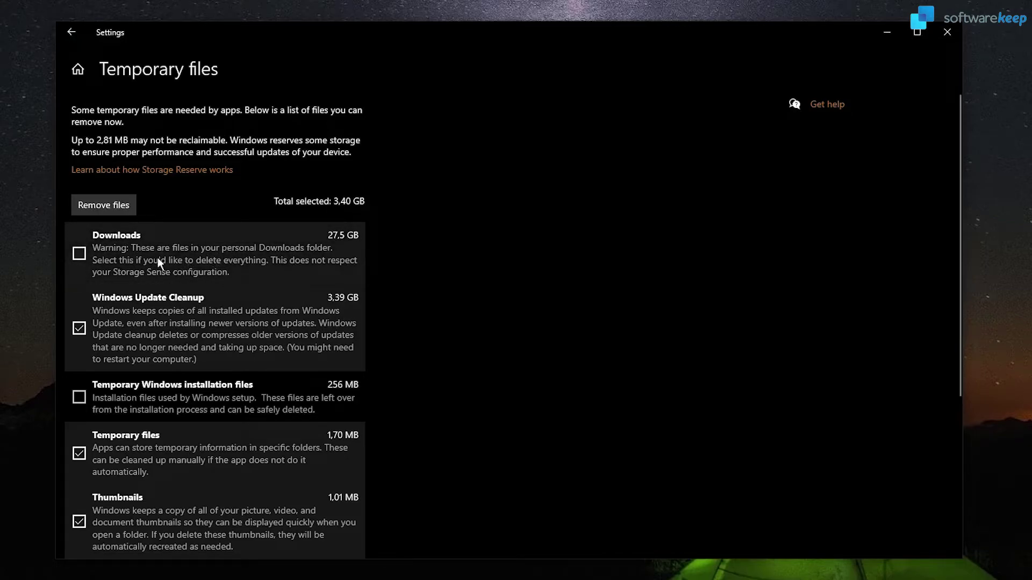
scroll(341, 263, down, 4)
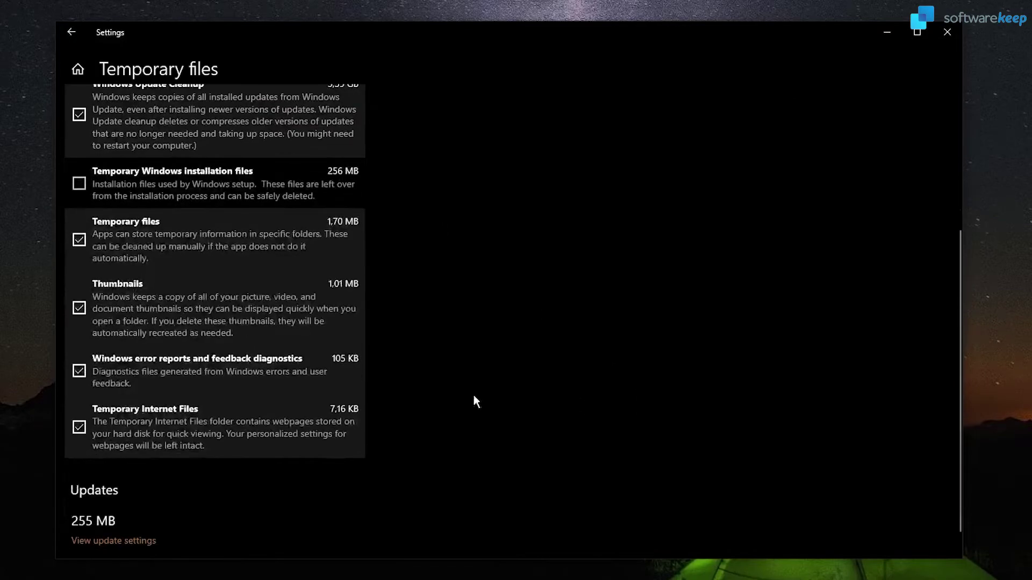
click(161, 183)
scroll(244, 443, down, 1)
scroll(244, 443, up, 5)
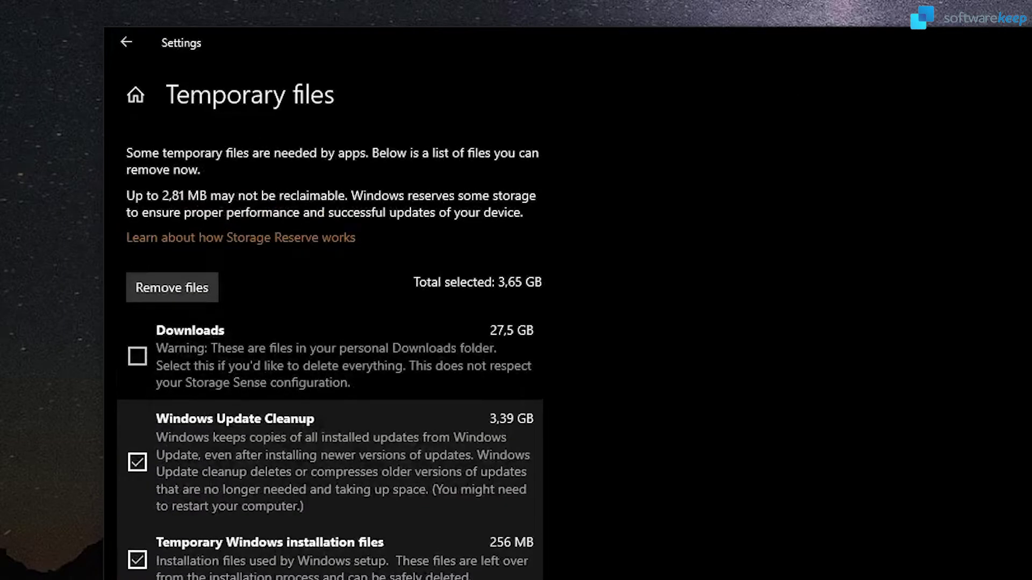
click(208, 290)
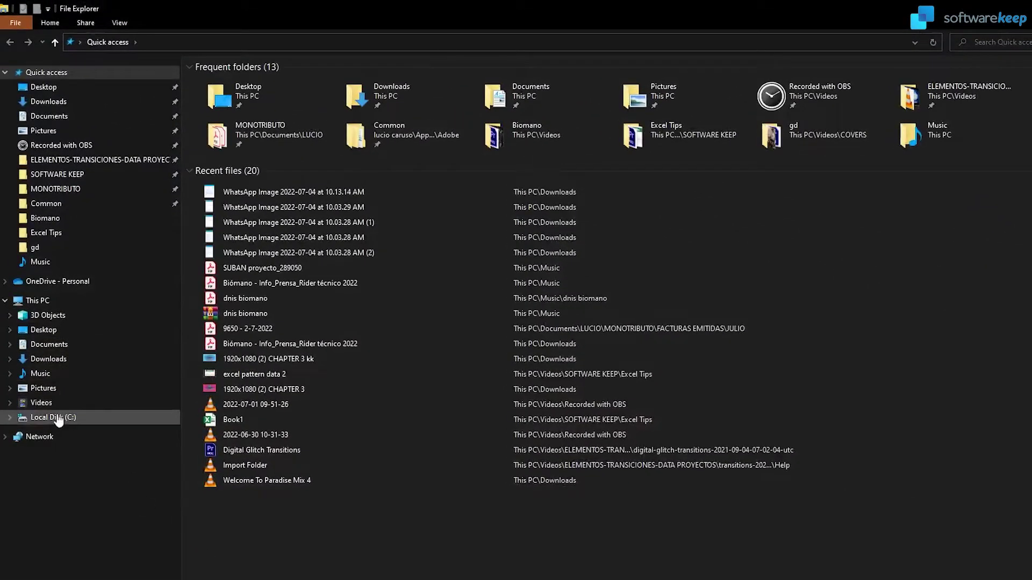
- Check This PC to confirm Local Disk (C:) now shows 337 GB free of 930 GB
click(59, 420)
click(39, 302)
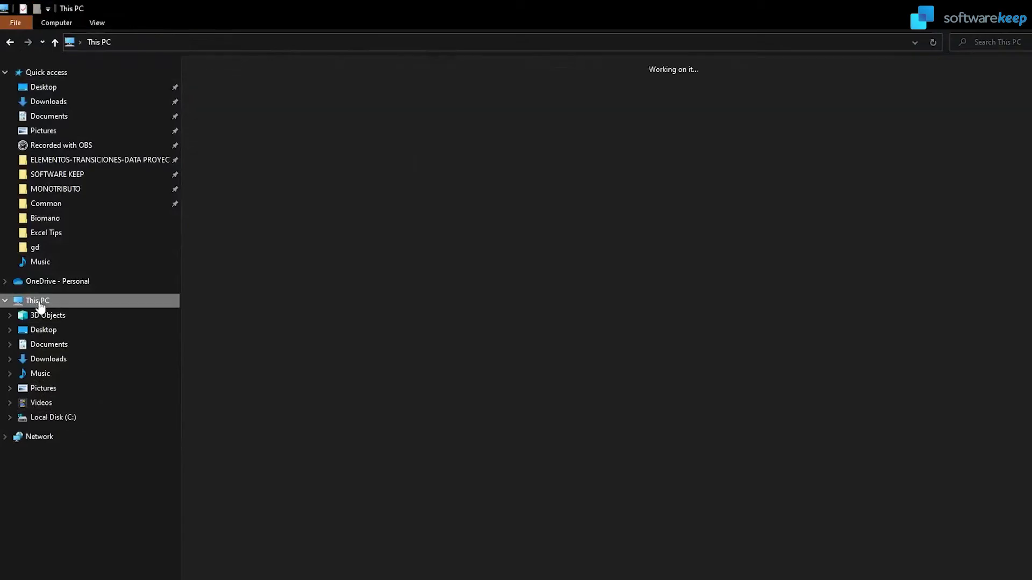
click(373, 322)
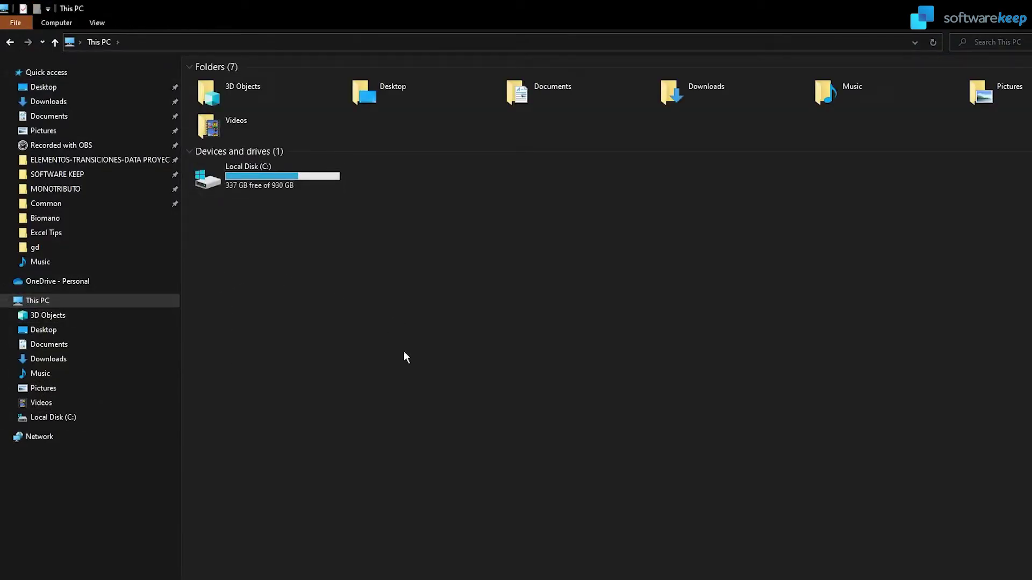